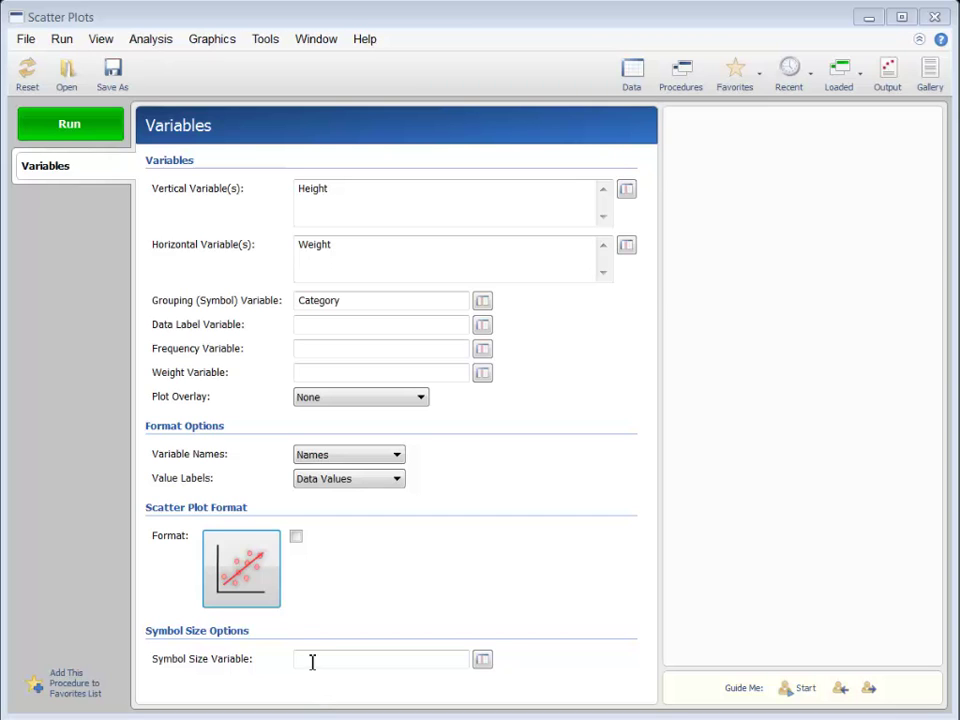
- Open the Scatter Plot Format window from the Scatter Plots procedure's Format button
mouse_move(242, 565)
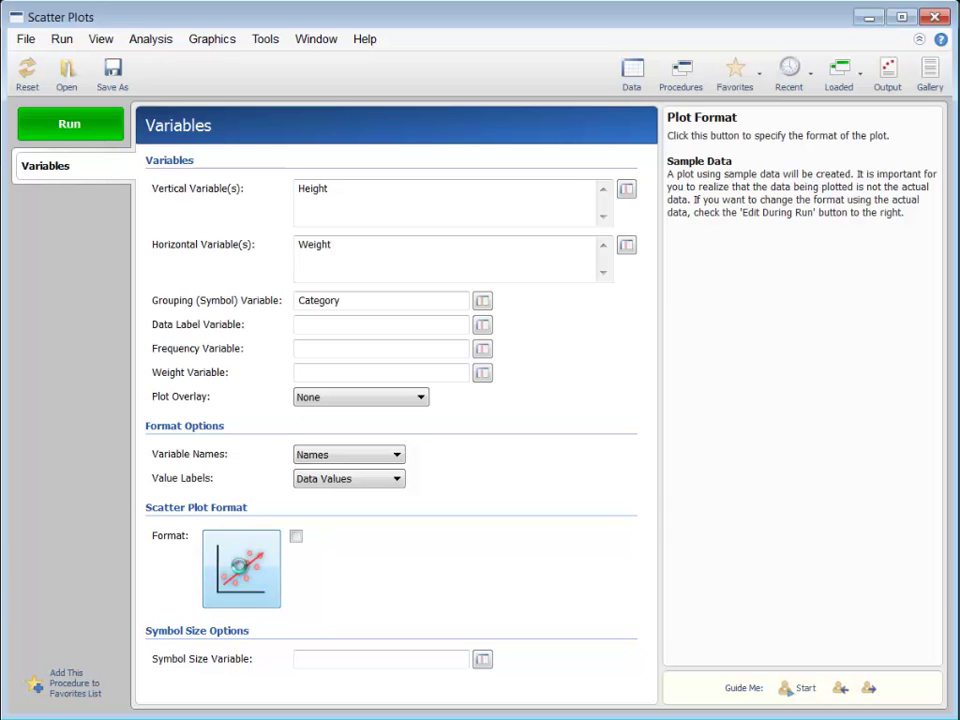
left_click(241, 566)
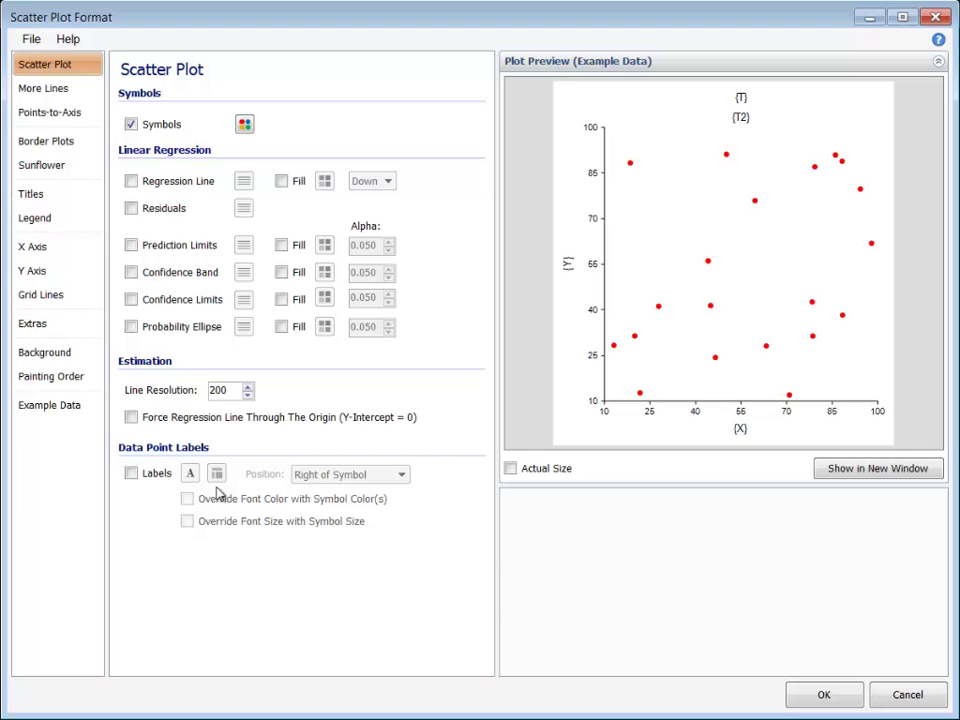
- Switch the Scatter Plot Format window to its Y Axis page
left_click(48, 272)
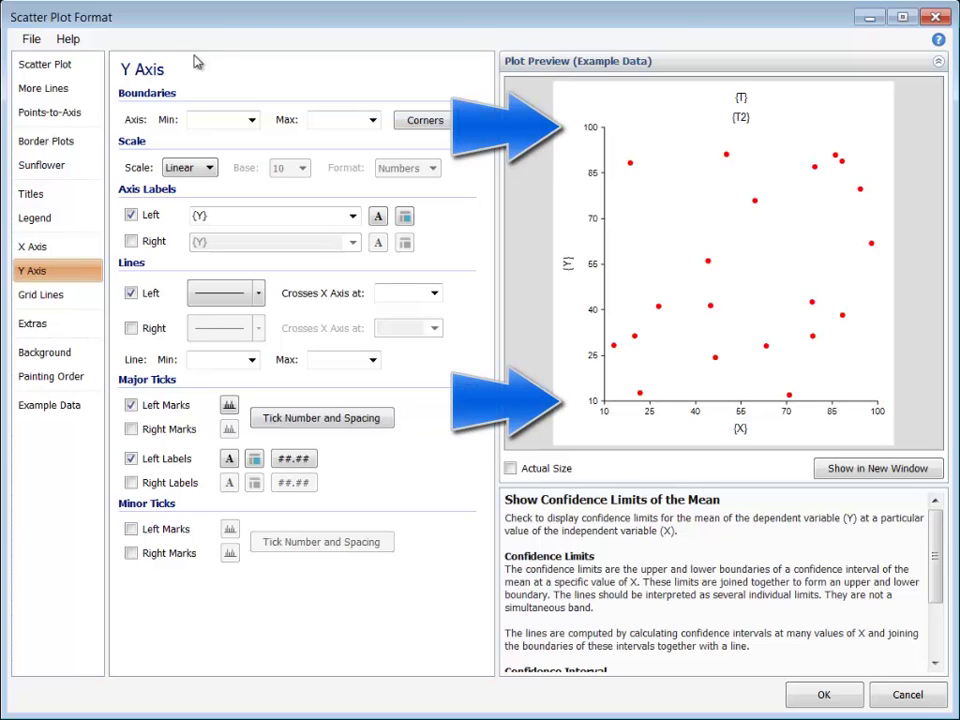
left_click(325, 119)
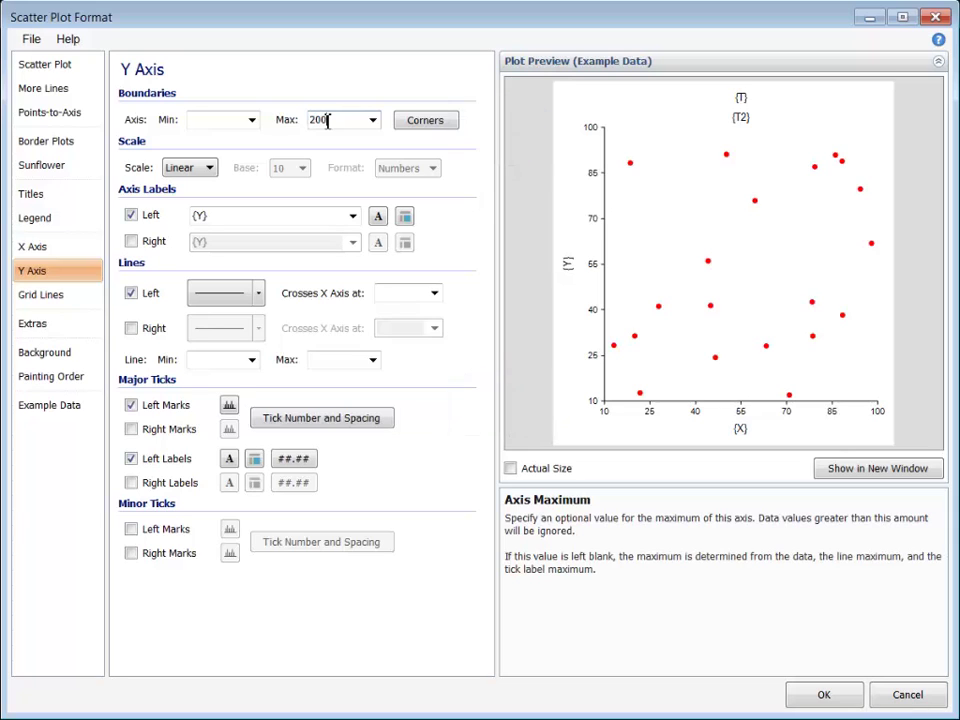
left_click(225, 120)
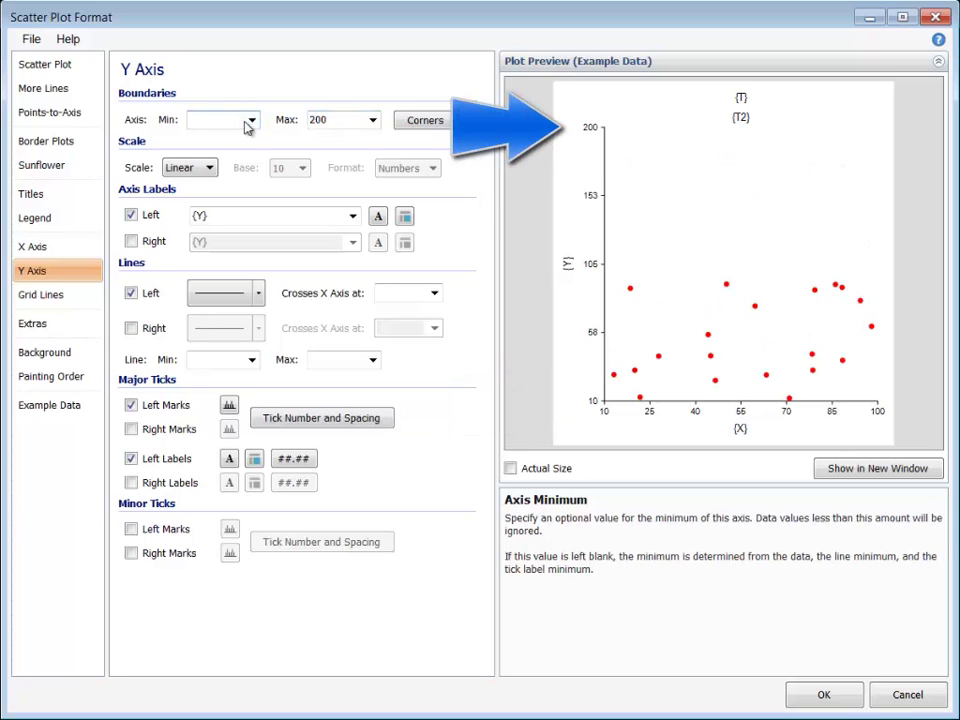
double_click(318, 120)
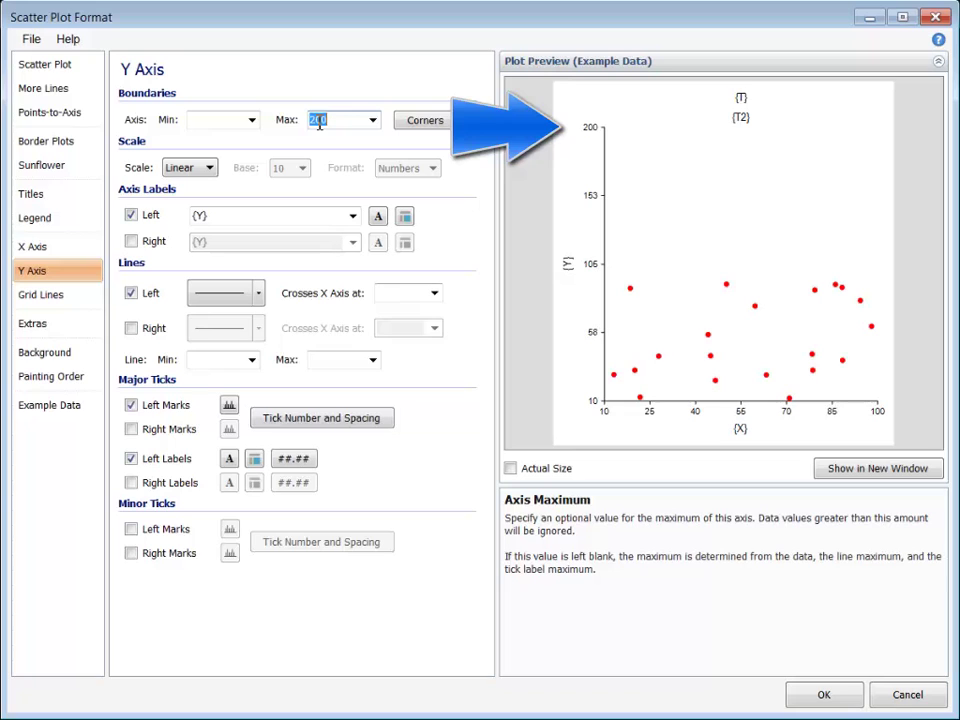
key("Delete")
left_click(240, 120)
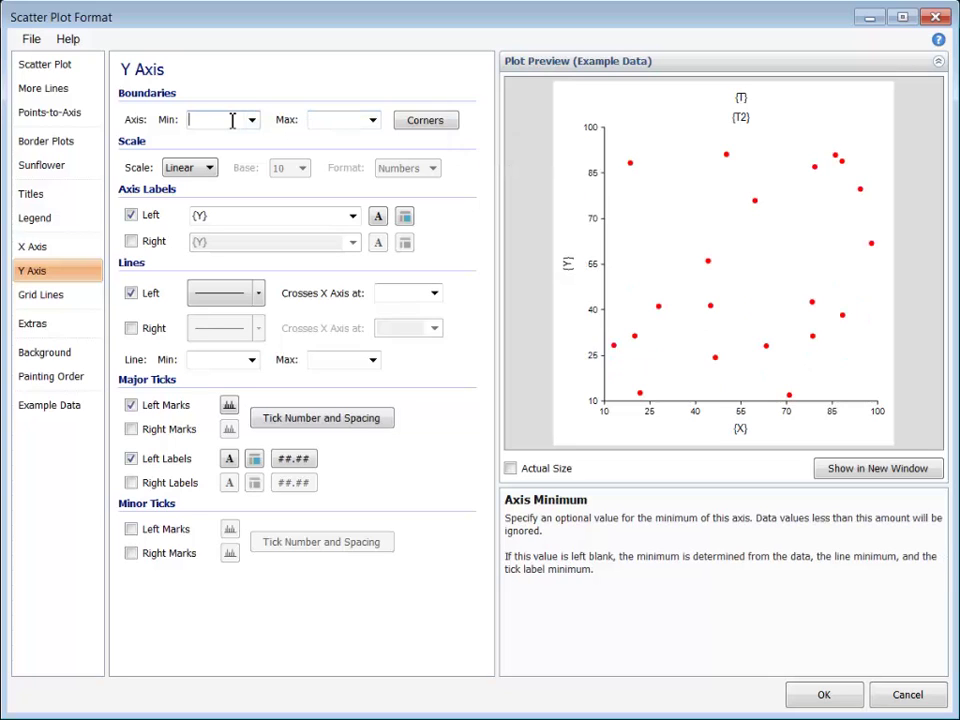
- Open the Axis Corners settings and raise the left corner shift to 10 pixels
left_click(426, 122)
left_click_drag(431, 126, 203, 64)
double_click(107, 285)
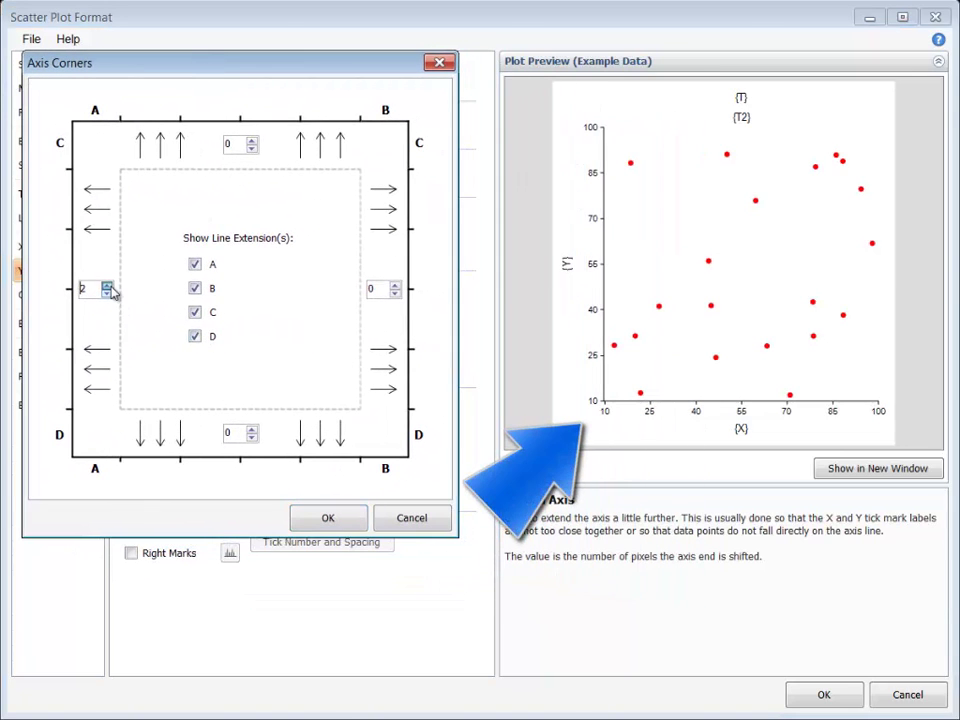
double_click(107, 285)
double_click(107, 285)
double_click(107, 285)
left_click(107, 285)
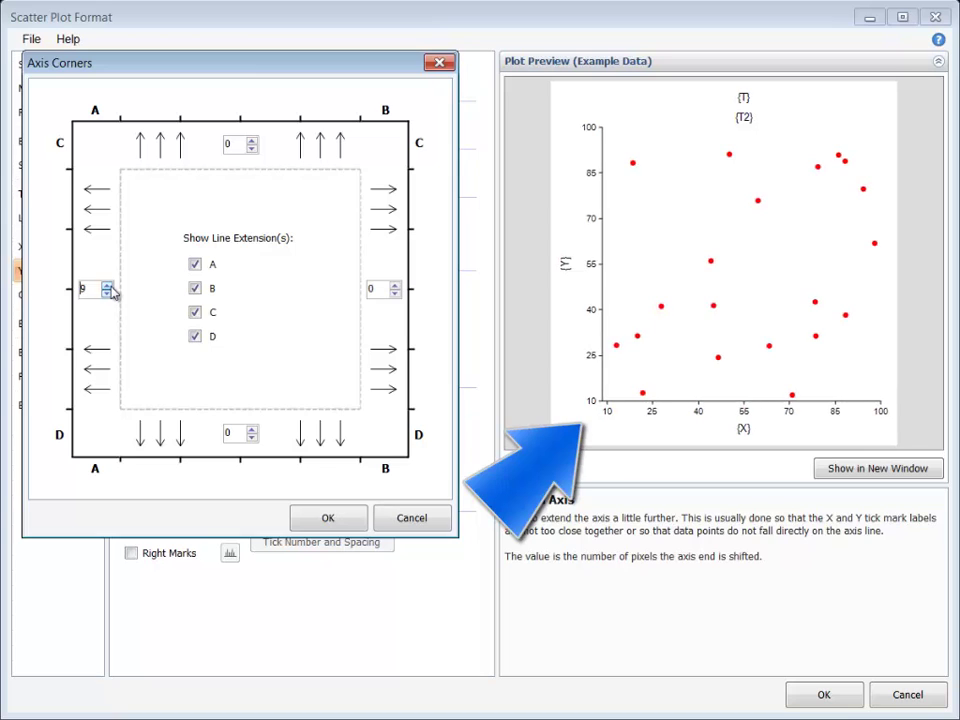
left_click(107, 285)
- Set the bottom shift to 10, hide line extensions at corners D and A, and confirm
triple_click(251, 429)
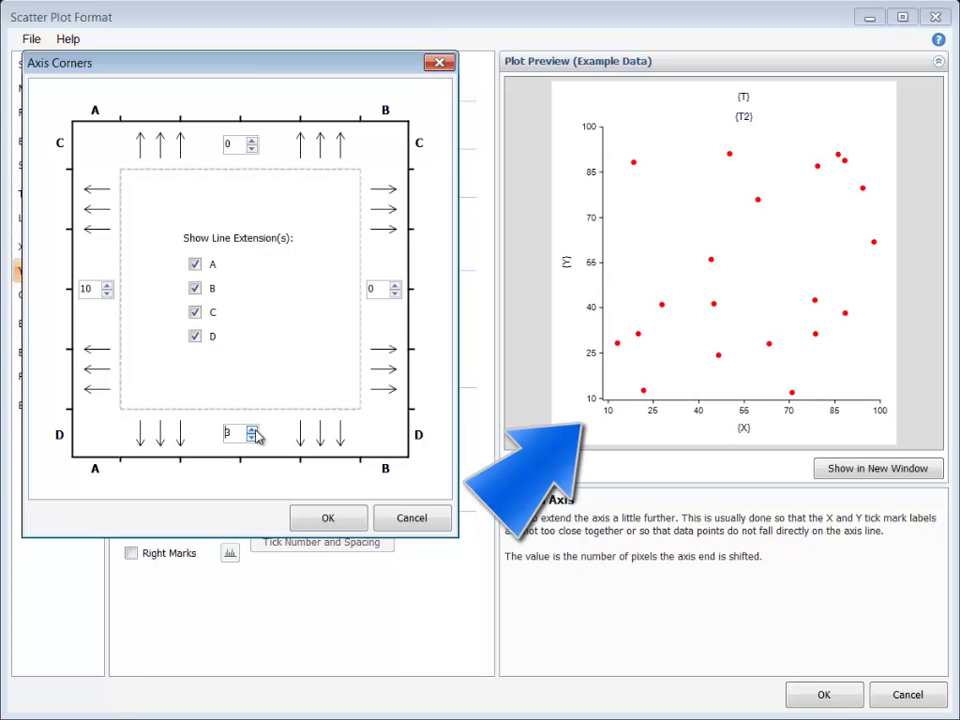
double_click(251, 429)
double_click(251, 429)
left_click(251, 429)
double_click(251, 429)
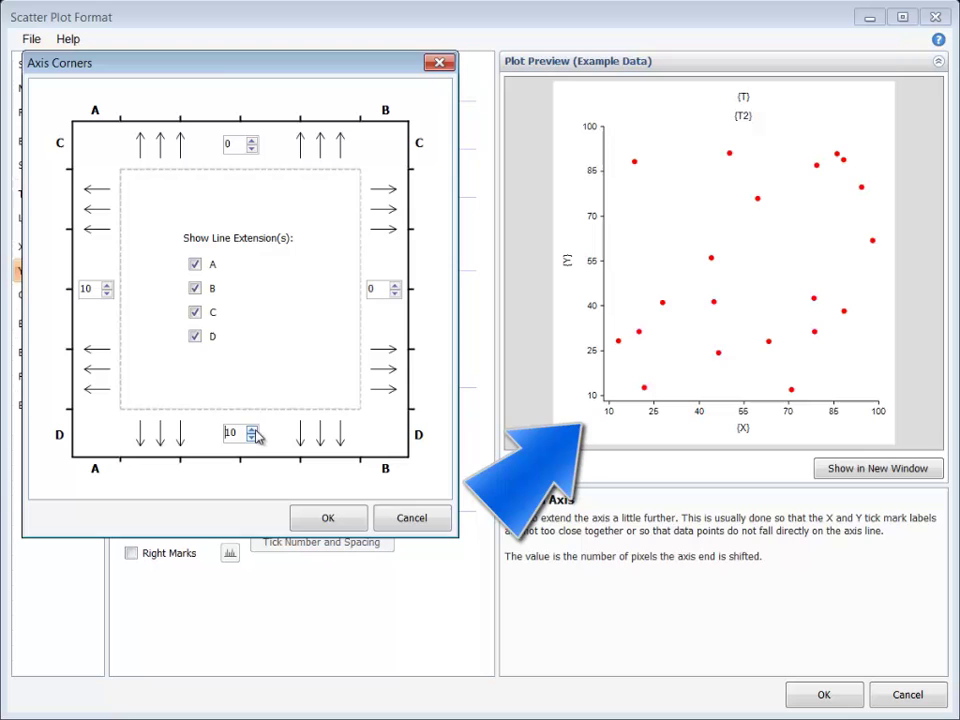
left_click(196, 337)
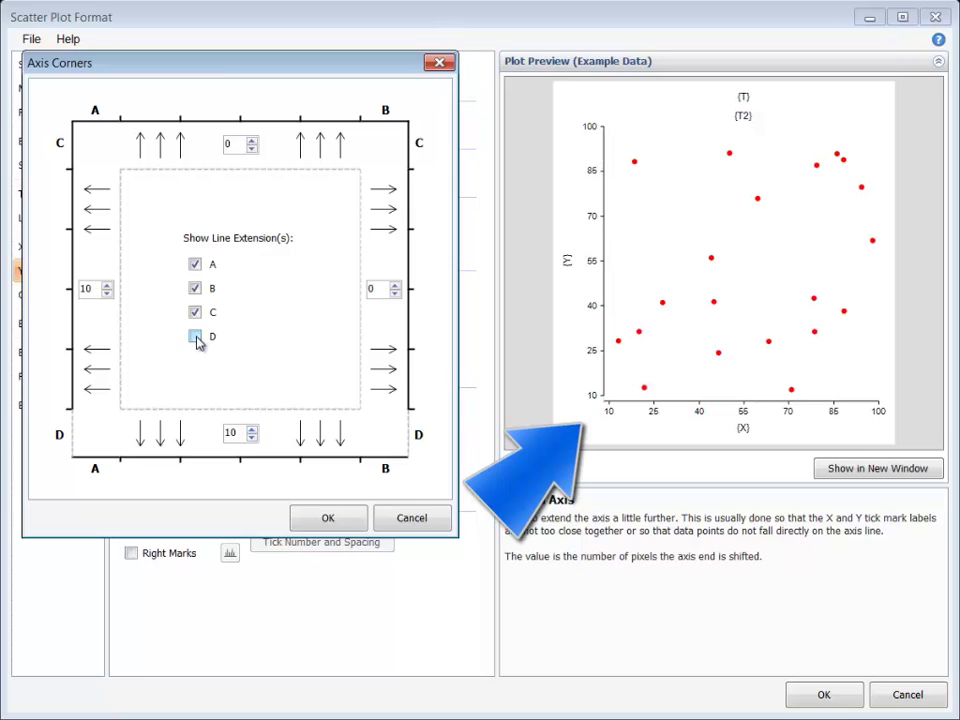
left_click(196, 265)
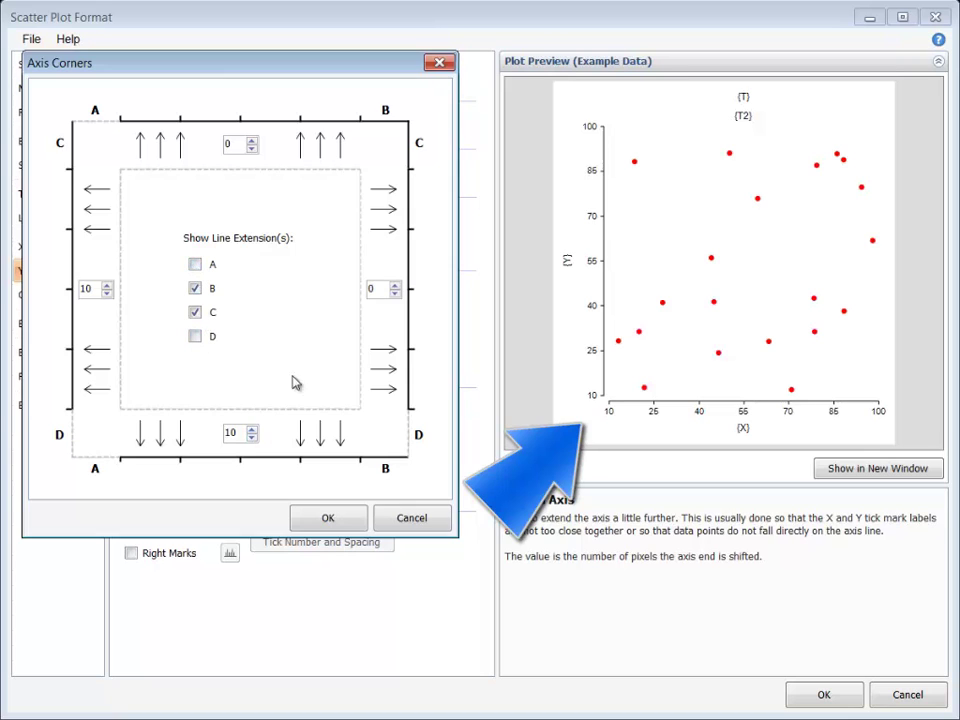
left_click(418, 520)
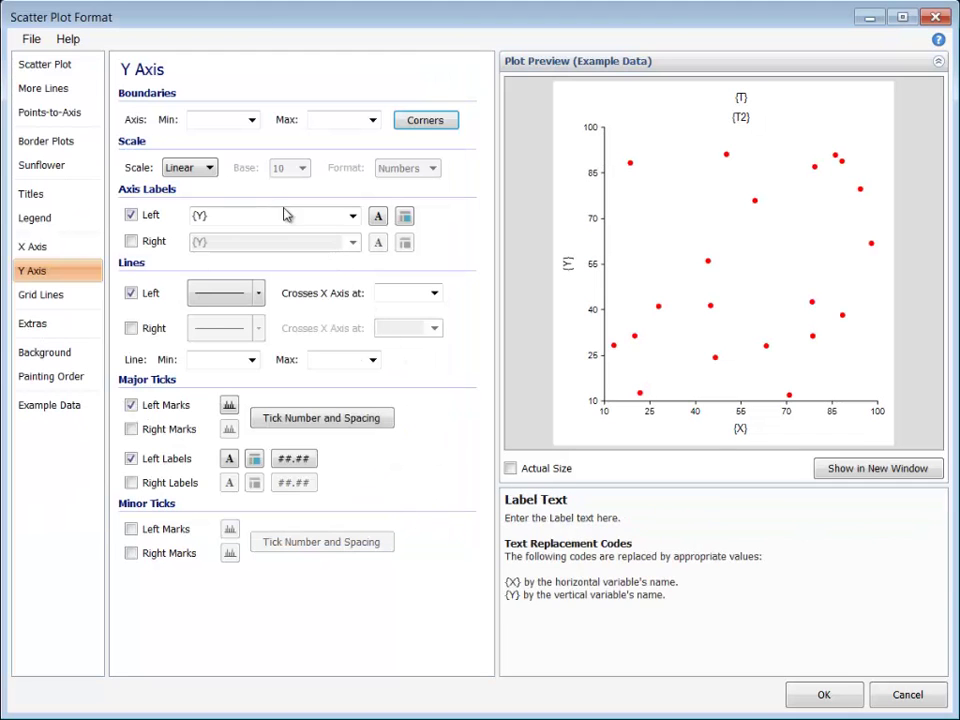
left_click(210, 170)
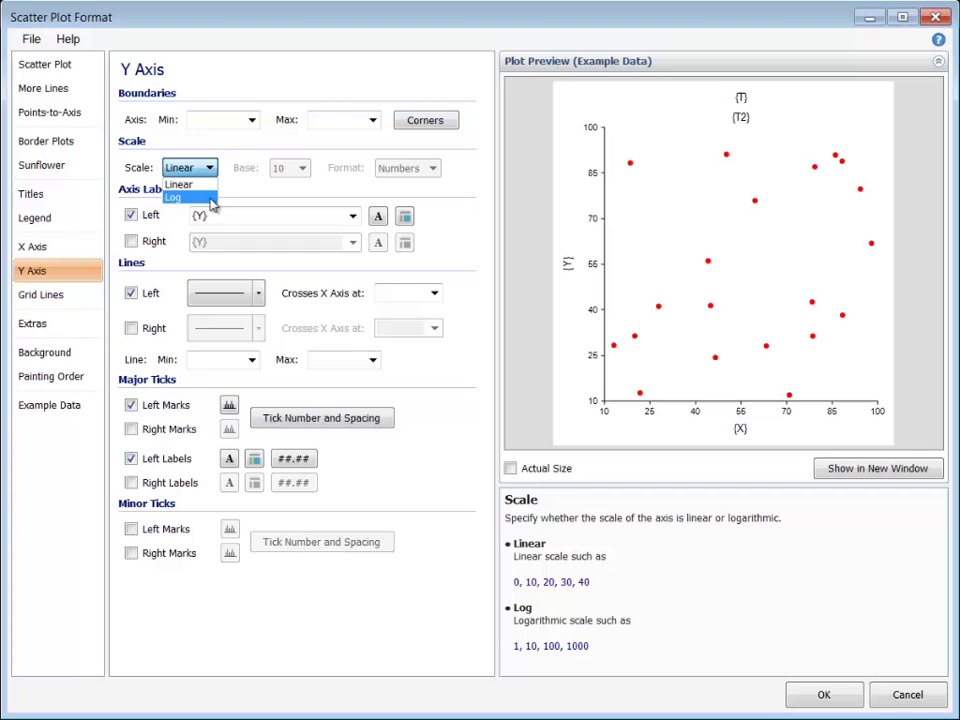
left_click(209, 198)
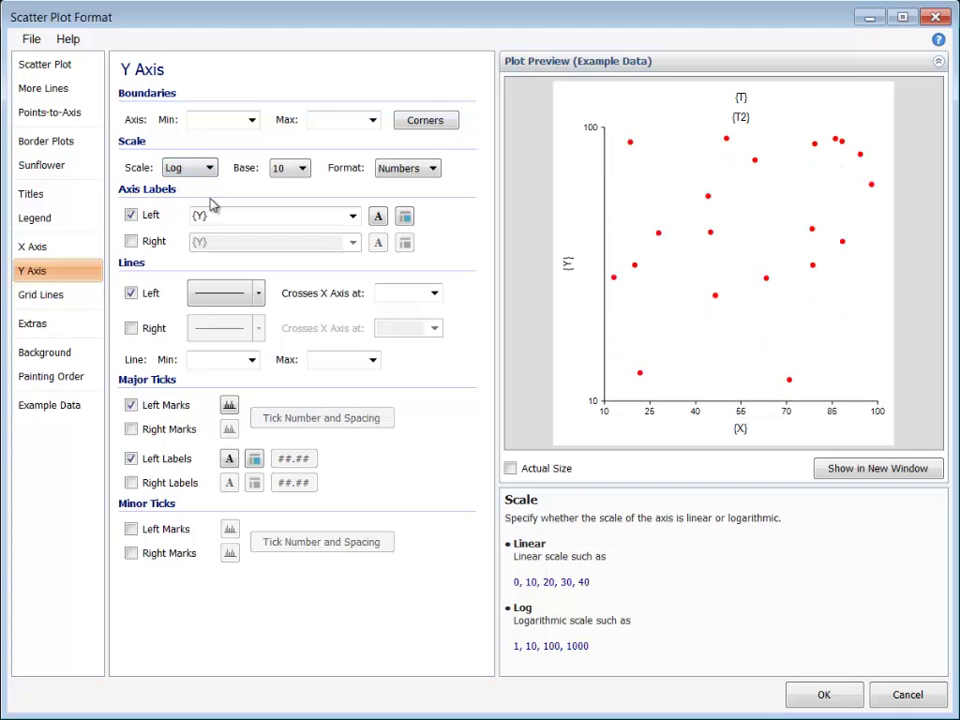
left_click(417, 172)
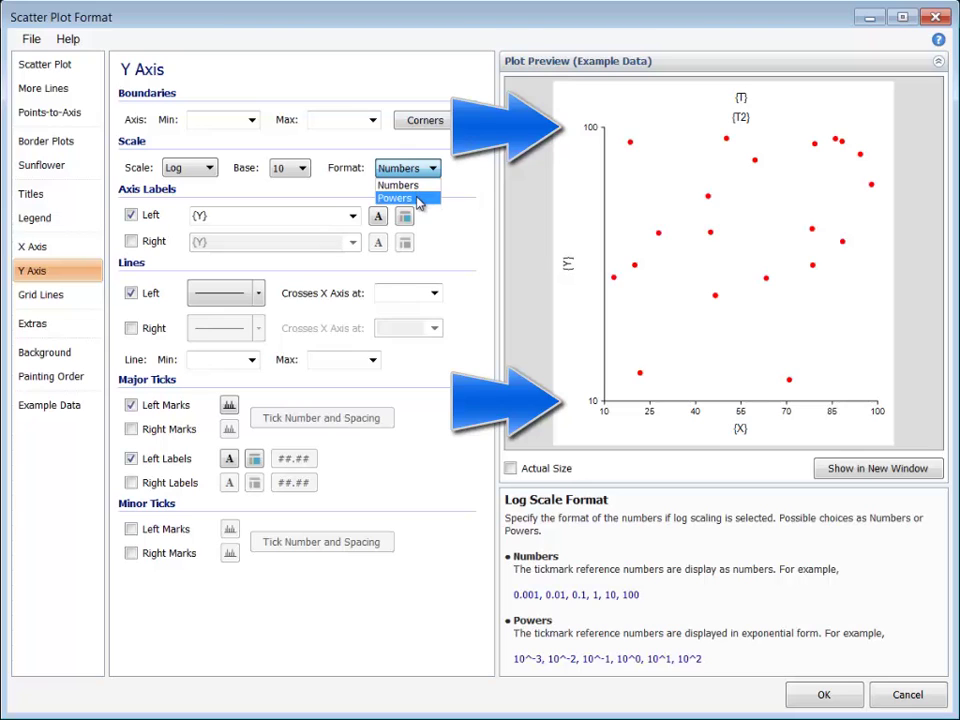
left_click(416, 198)
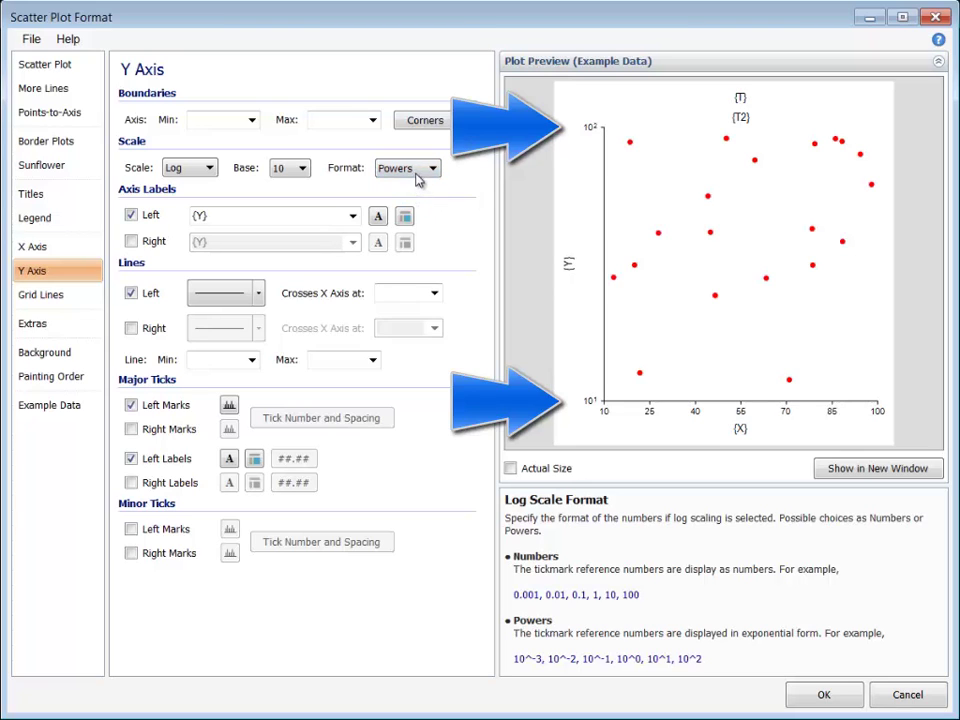
left_click(420, 172)
left_click(416, 186)
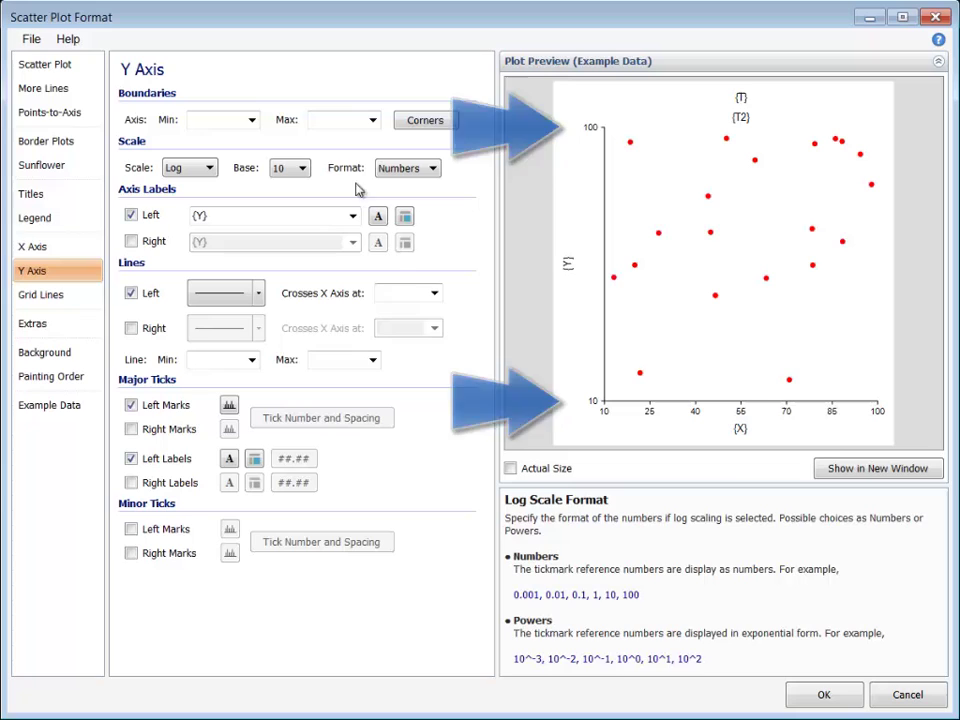
left_click(206, 168)
left_click(210, 186)
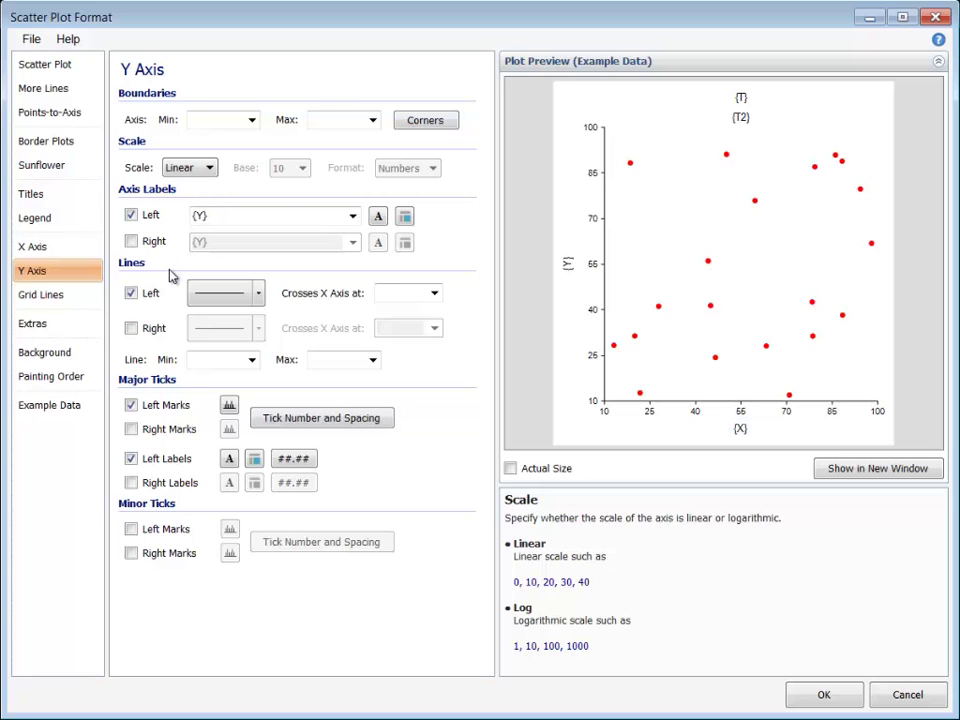
left_click(132, 329)
left_click(132, 329)
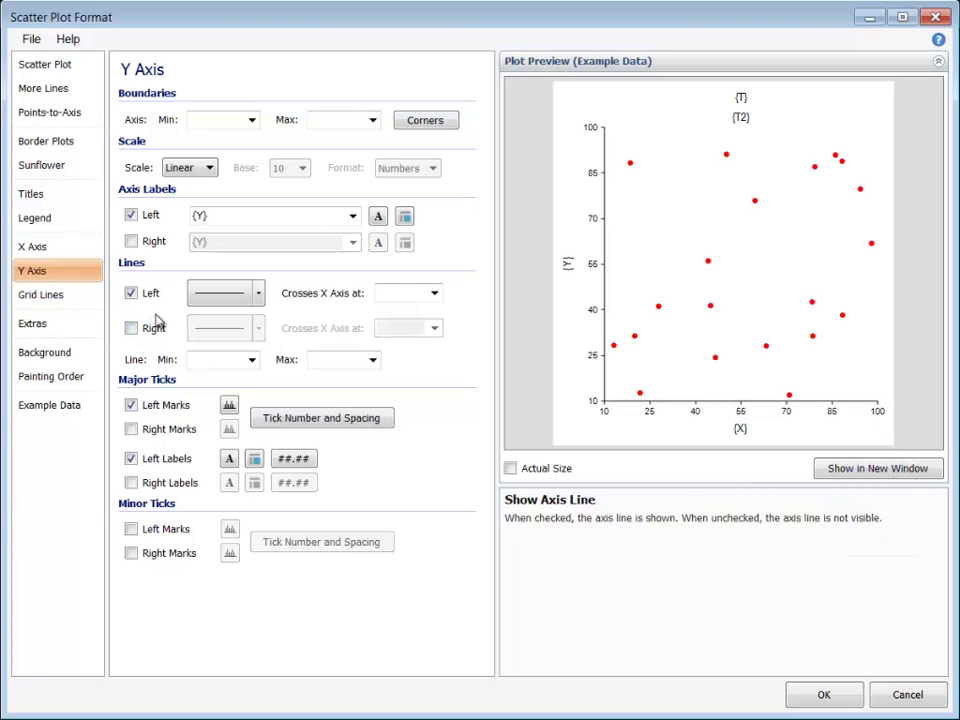
left_click(262, 296)
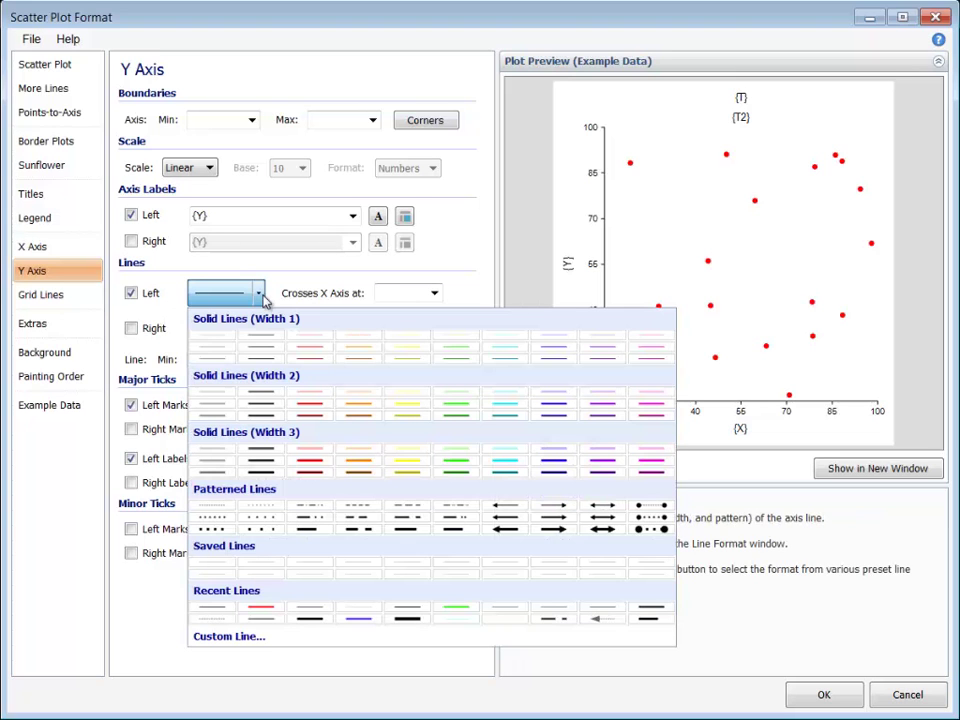
left_click(245, 293)
left_click(231, 298)
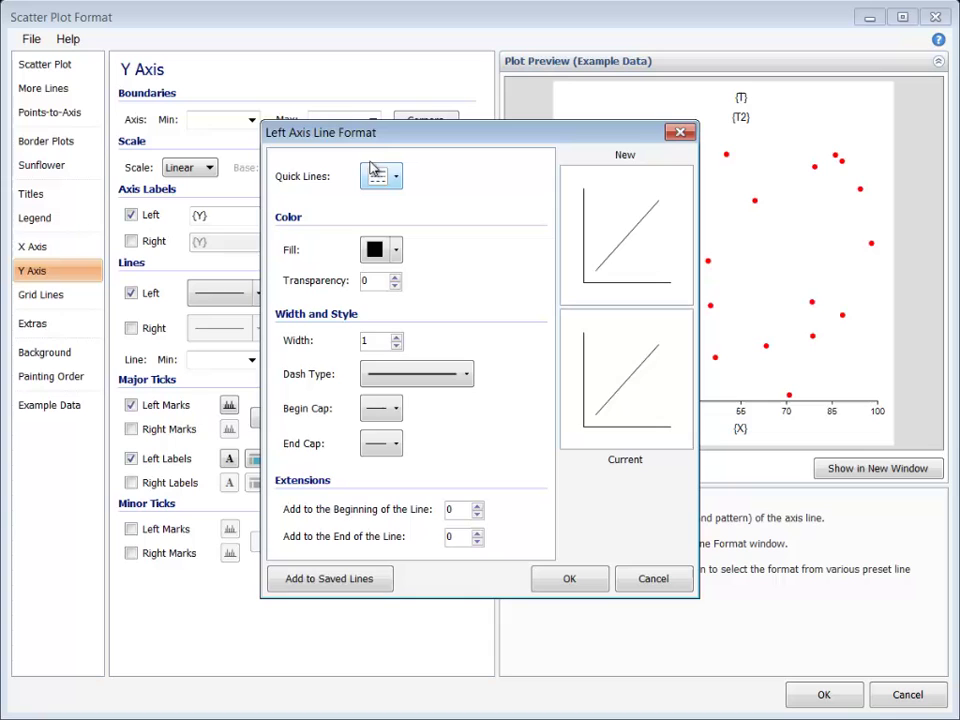
left_click_drag(390, 136, 171, 118)
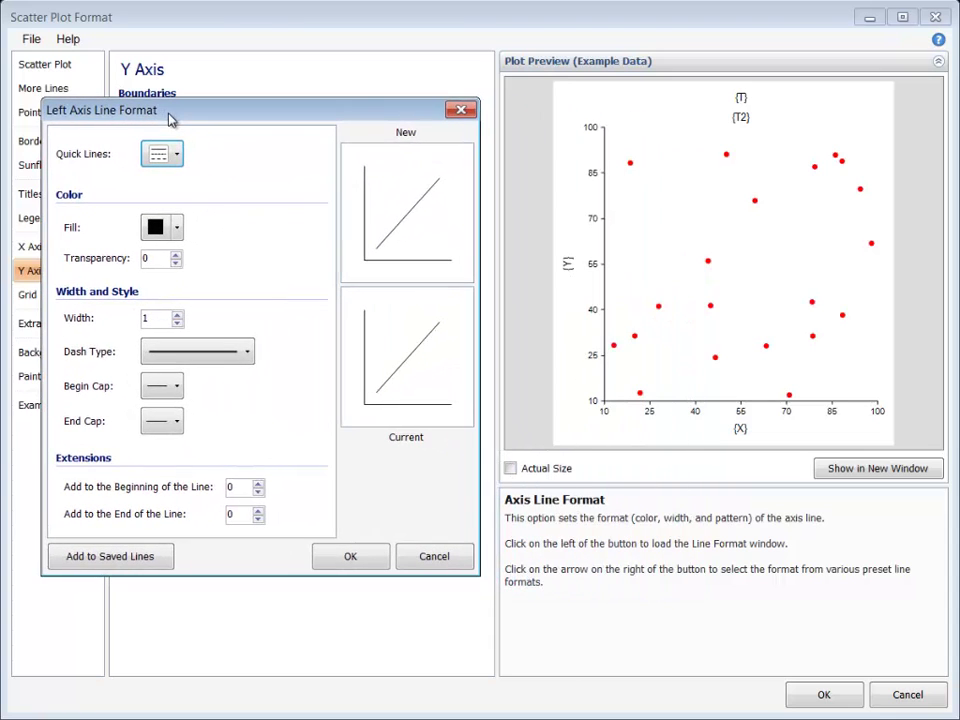
left_click(177, 229)
left_click(194, 305)
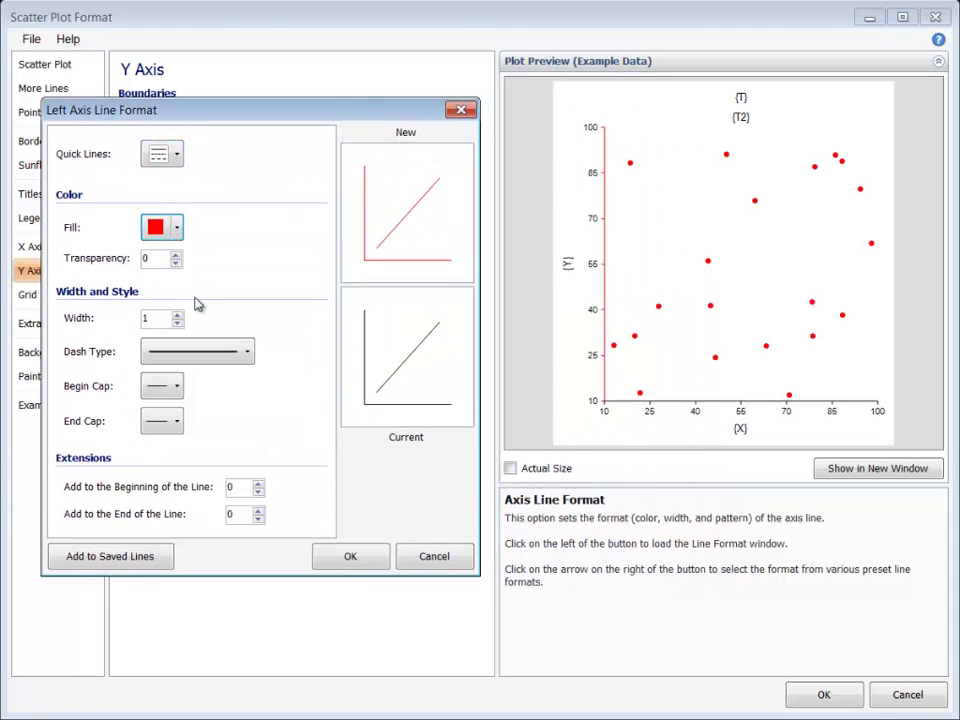
left_click(424, 556)
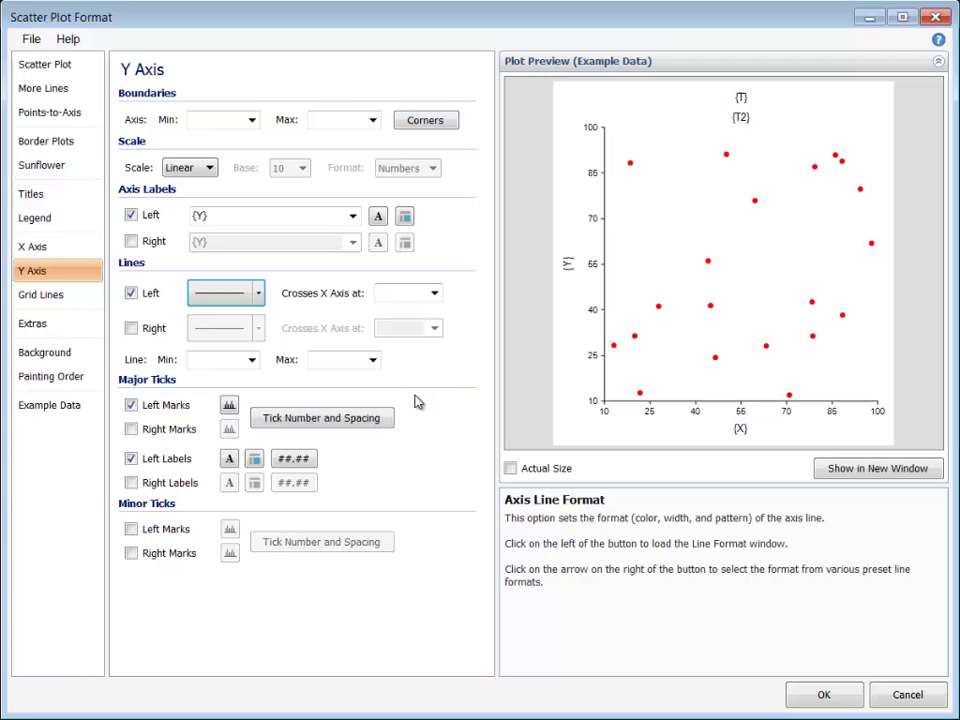
- Try the Y axis crossing the X axis at 40, then clear it
left_click(404, 294)
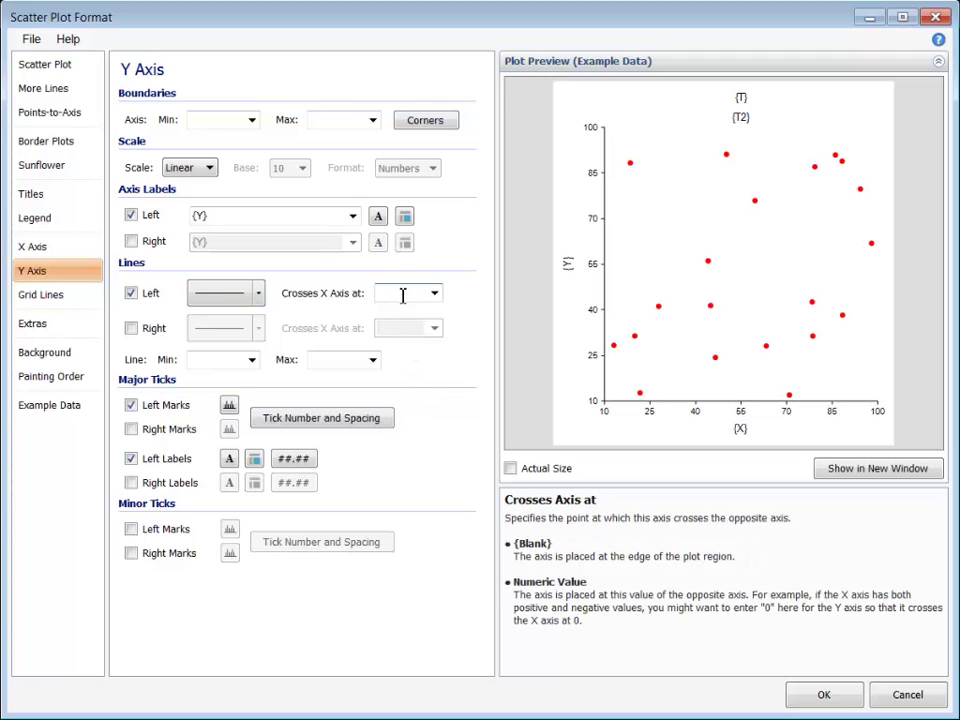
left_click(336, 358)
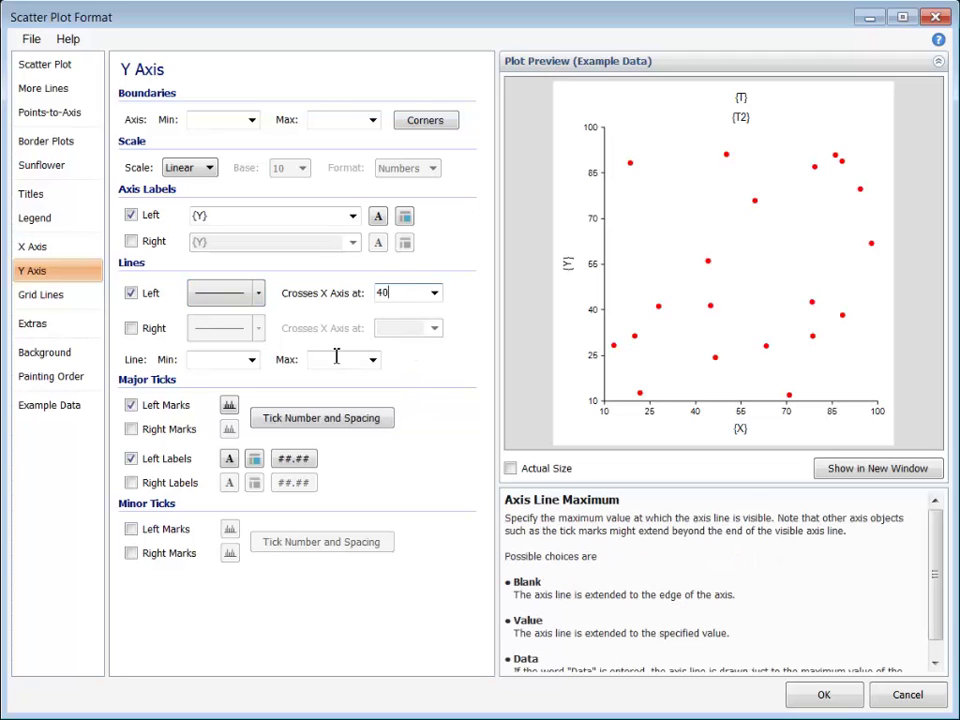
left_click(399, 294)
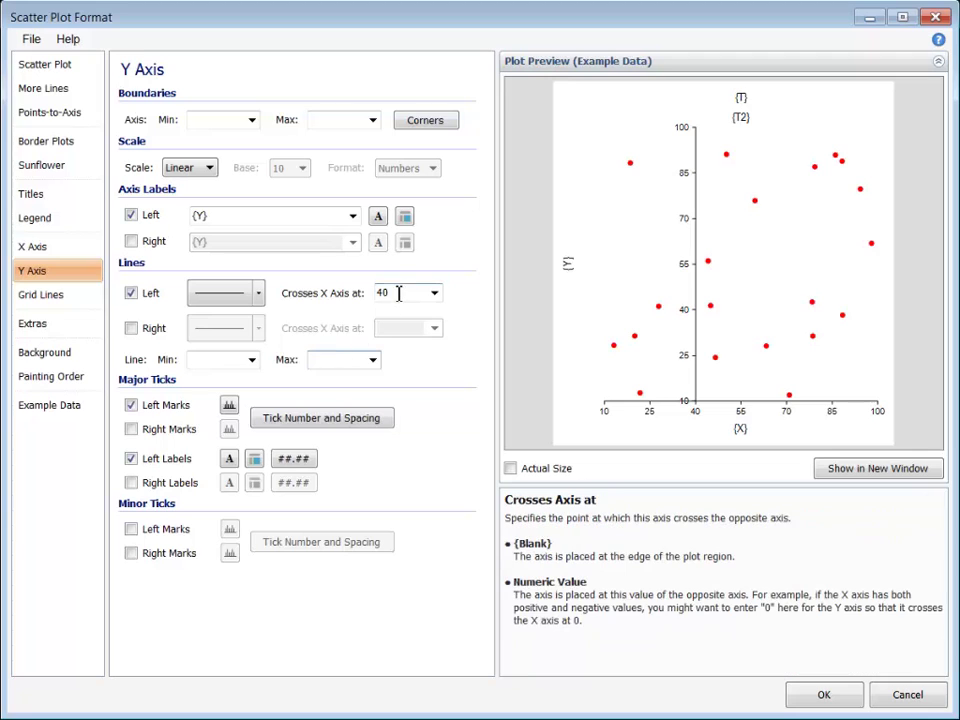
double_click(382, 291)
key("Delete")
left_click(343, 358)
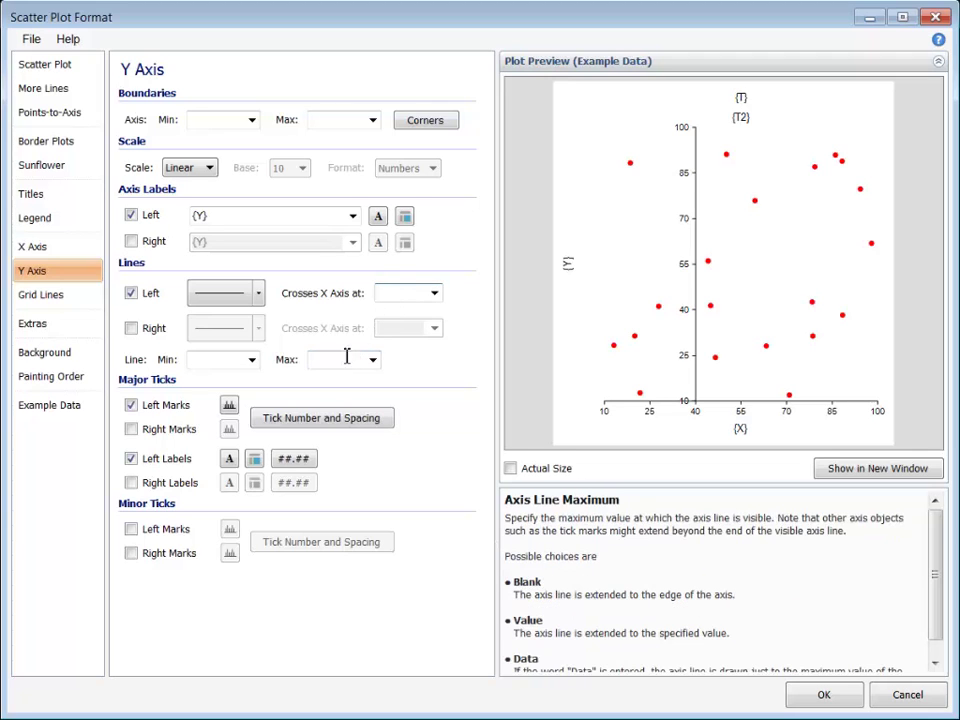
- Limit the left Y axis line to run from 25 to 85
left_click(229, 364)
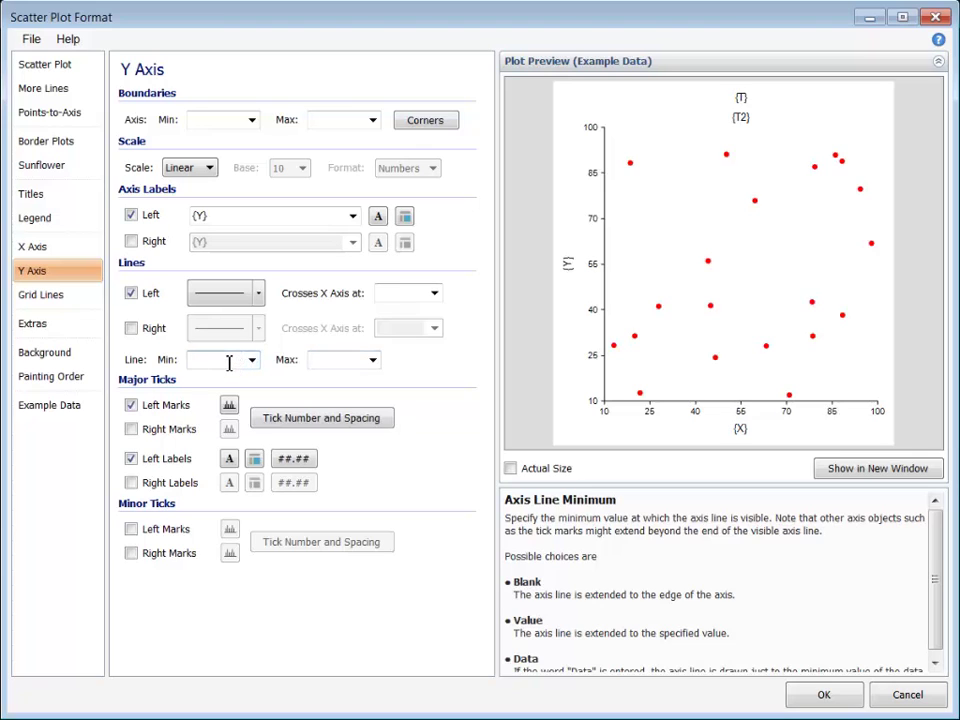
type("25")
left_click(319, 366)
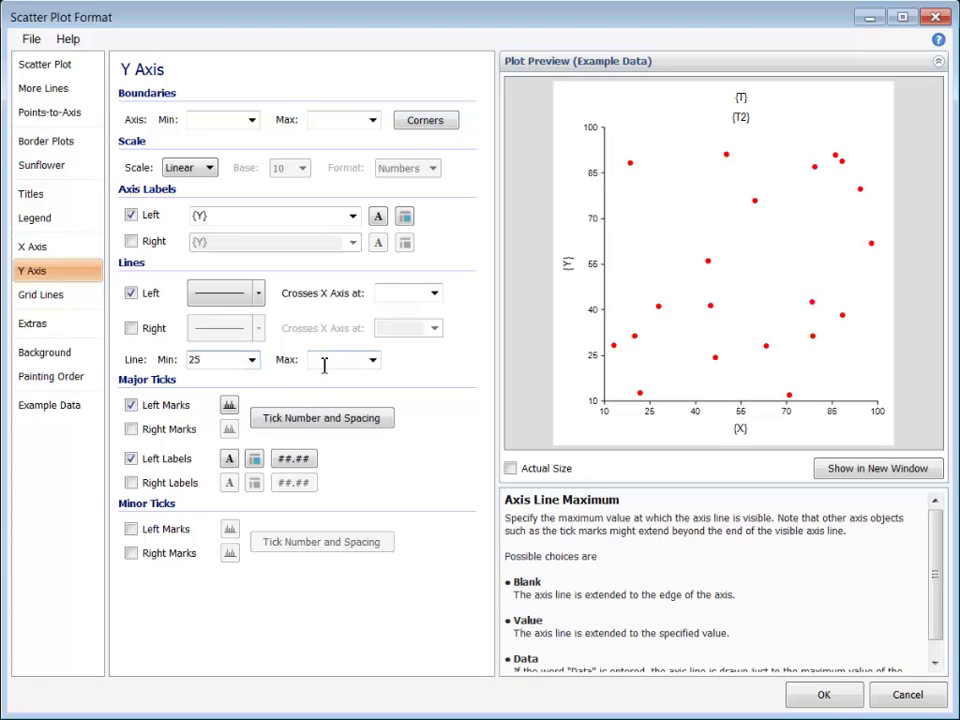
type("85")
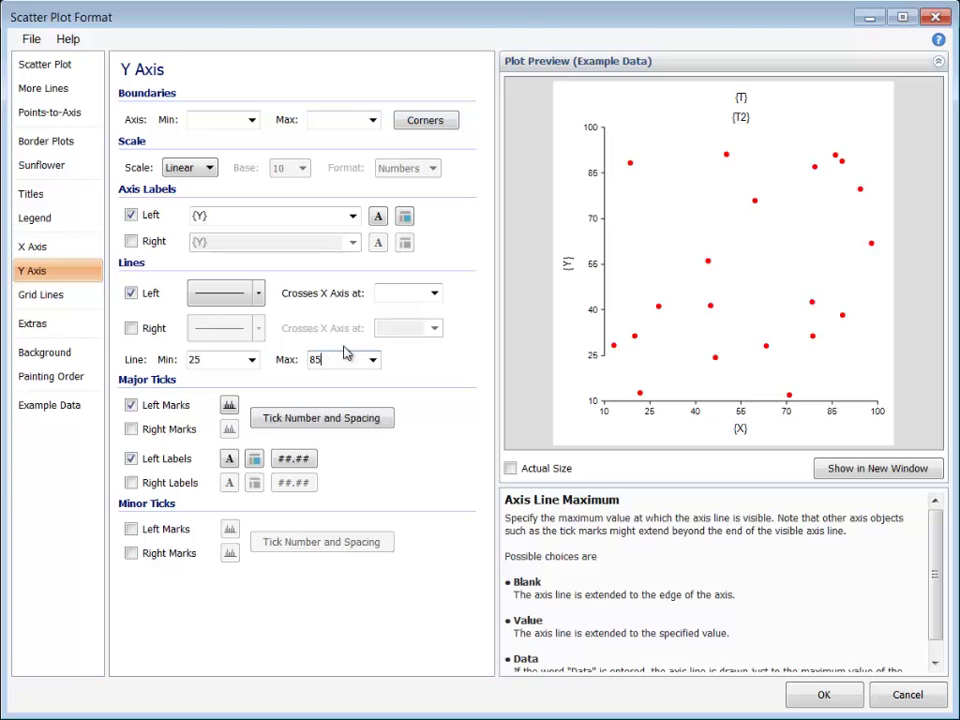
left_click(392, 297)
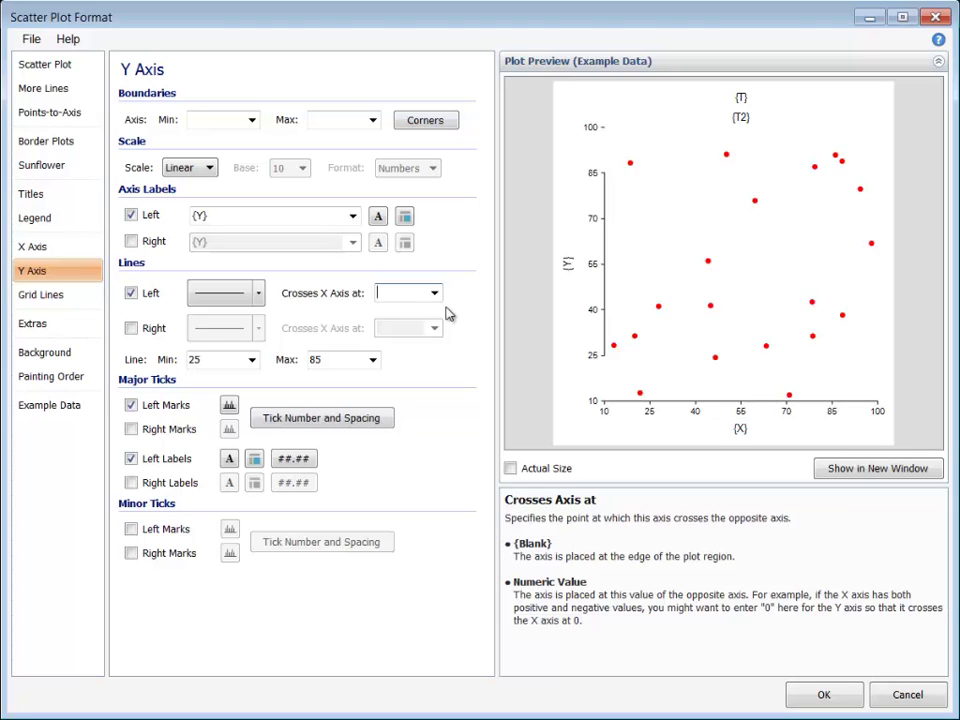
- Briefly show right-side major tick marks and tick labels, then remove them again
left_click(131, 429)
left_click(131, 429)
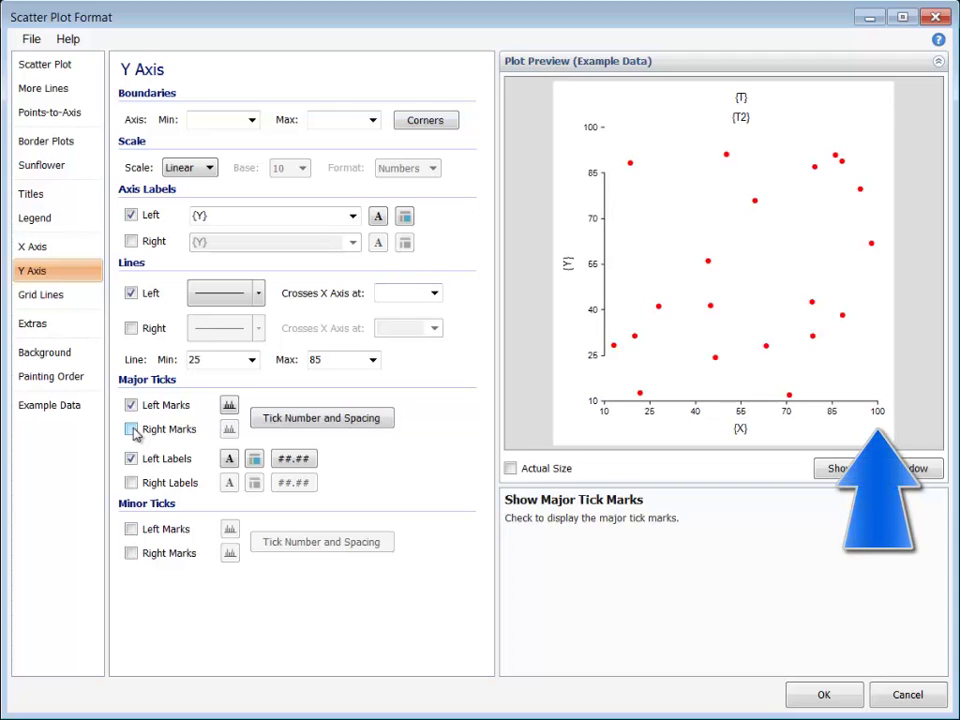
left_click(131, 482)
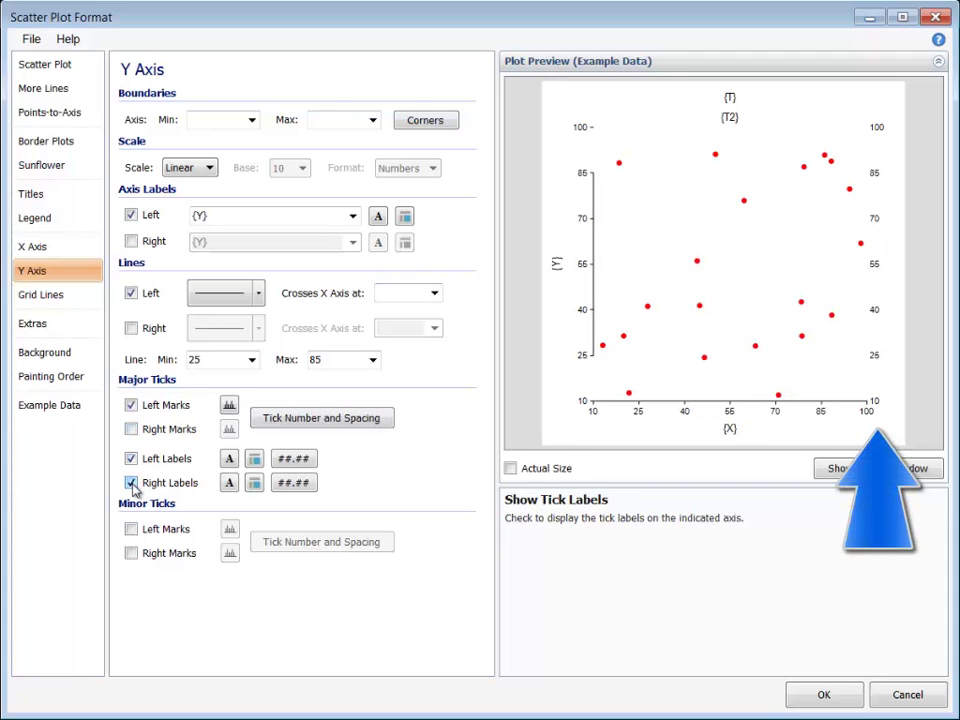
left_click(131, 482)
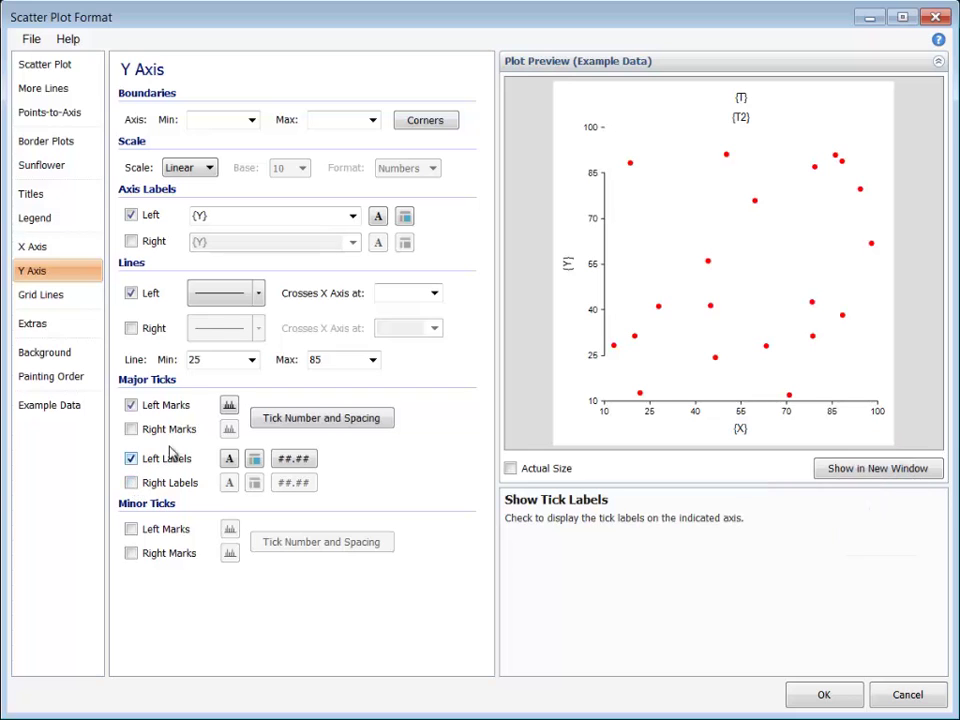
- Give the left Y axis major tick marks thickness 5 and draw them Inside Plot
left_click(229, 405)
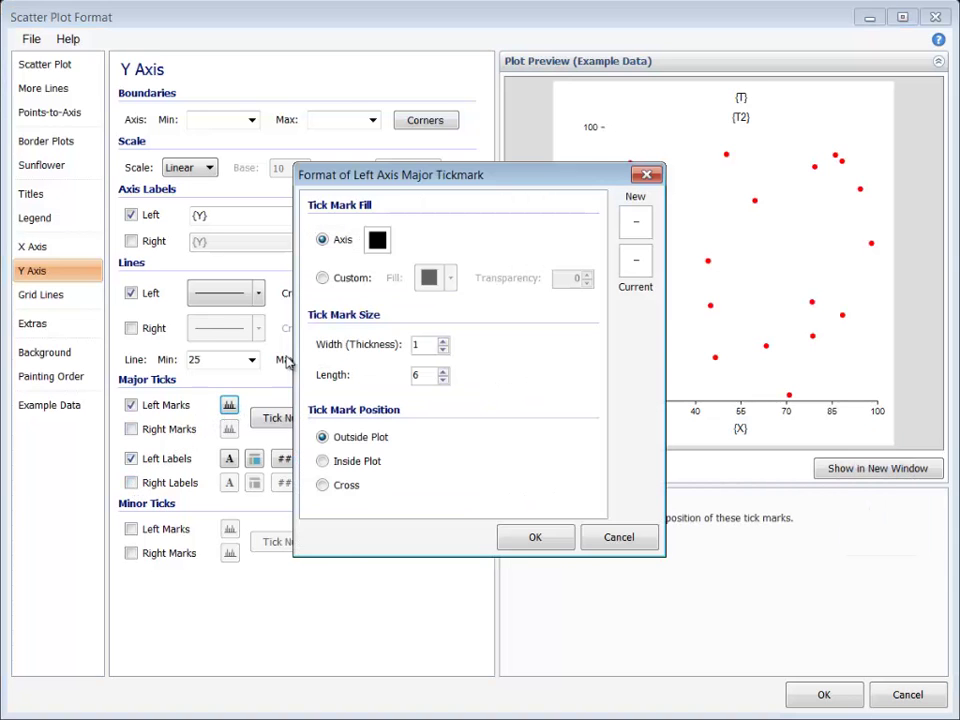
left_click_drag(432, 180, 228, 148)
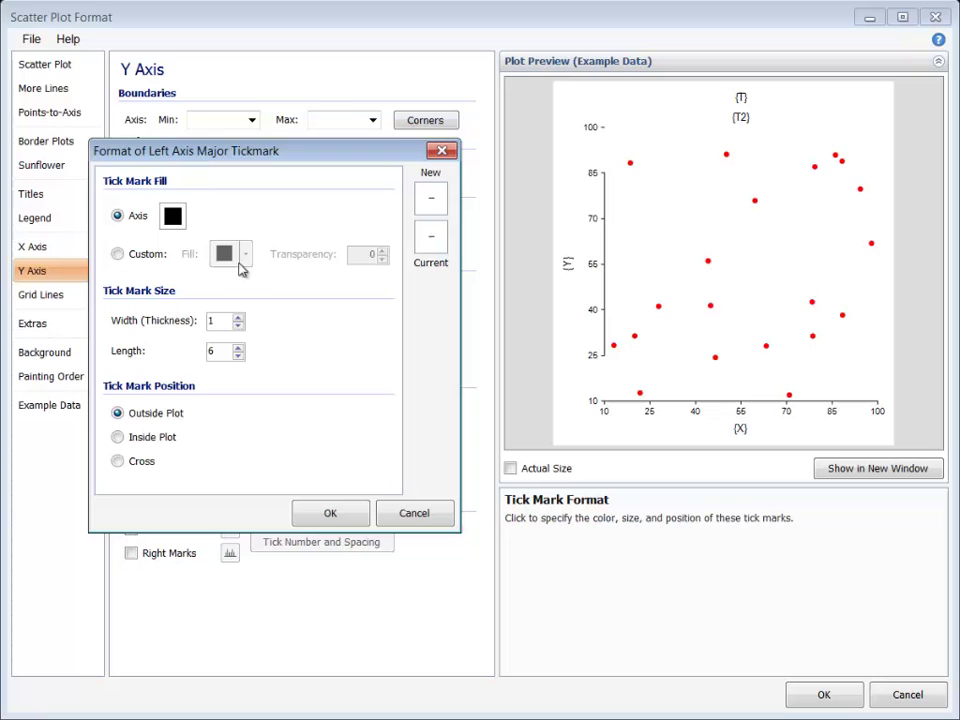
left_click(238, 317)
left_click(239, 318)
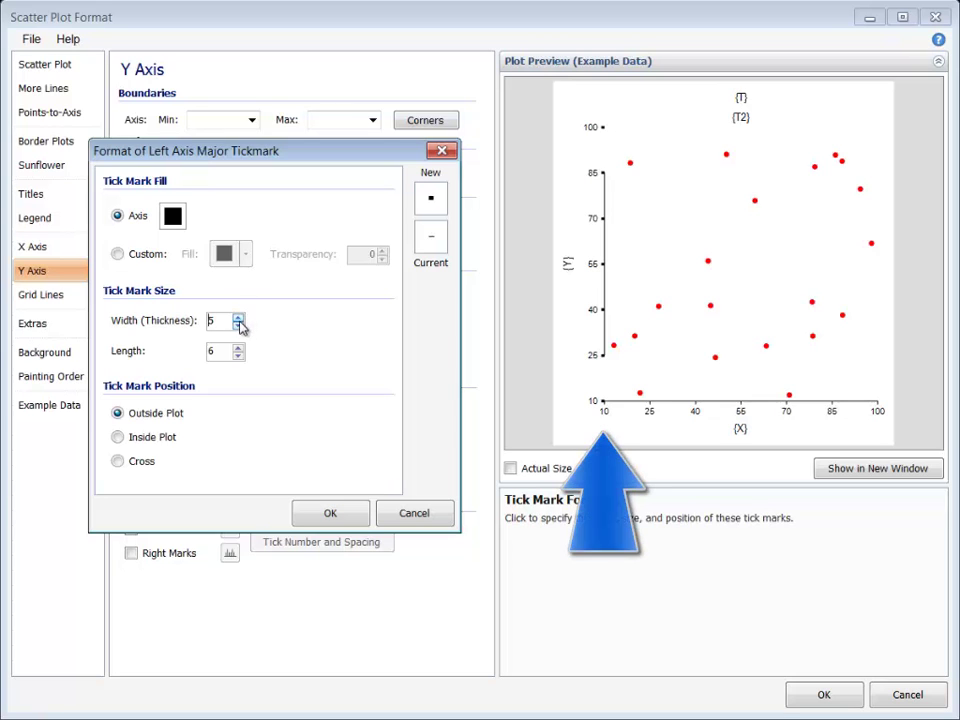
left_click(137, 441)
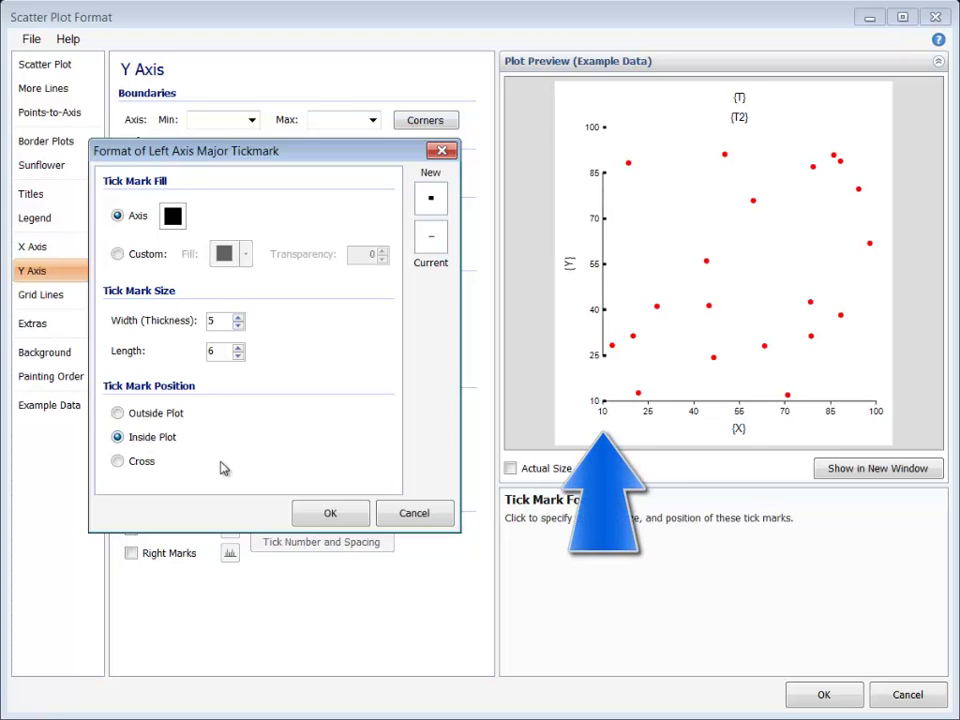
left_click(334, 515)
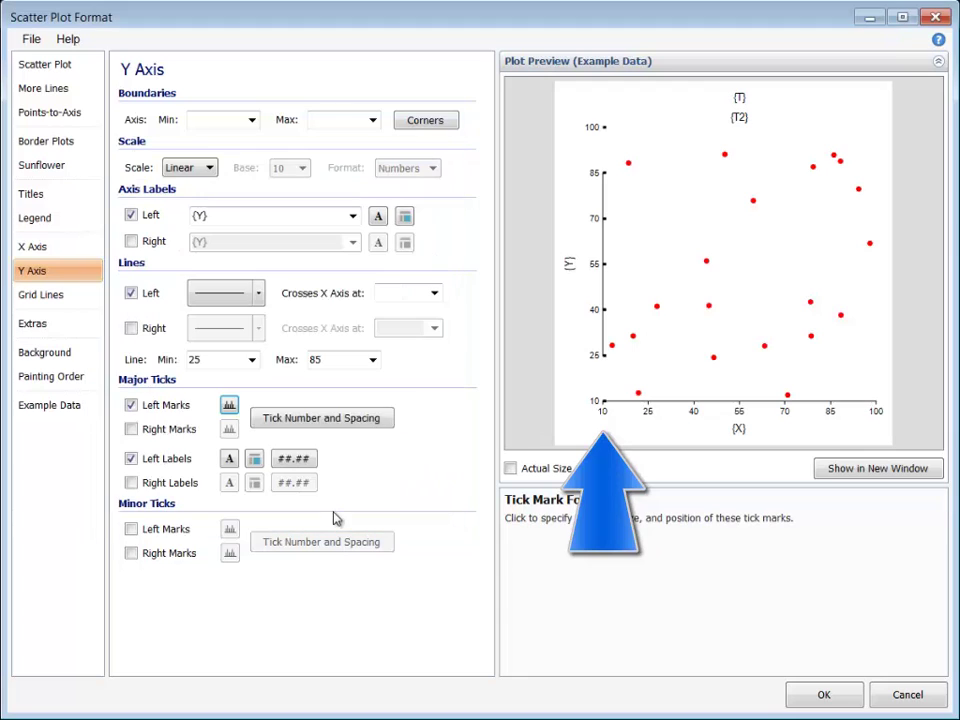
- Set the Y axis major ticks to the List option with values 40 50 60
left_click(350, 420)
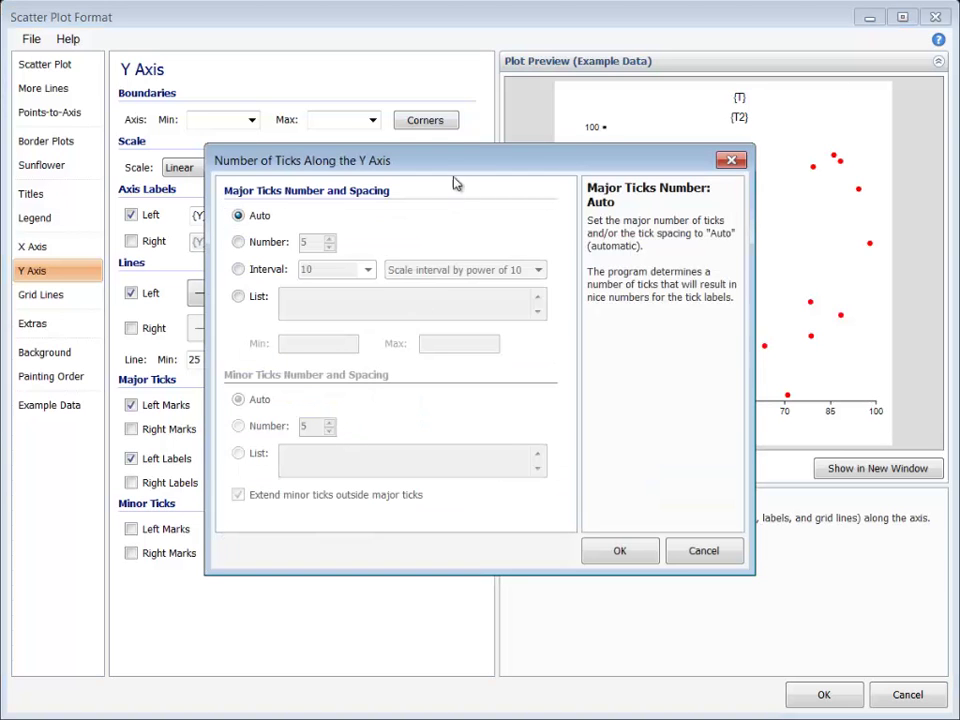
left_click_drag(458, 167, 270, 160)
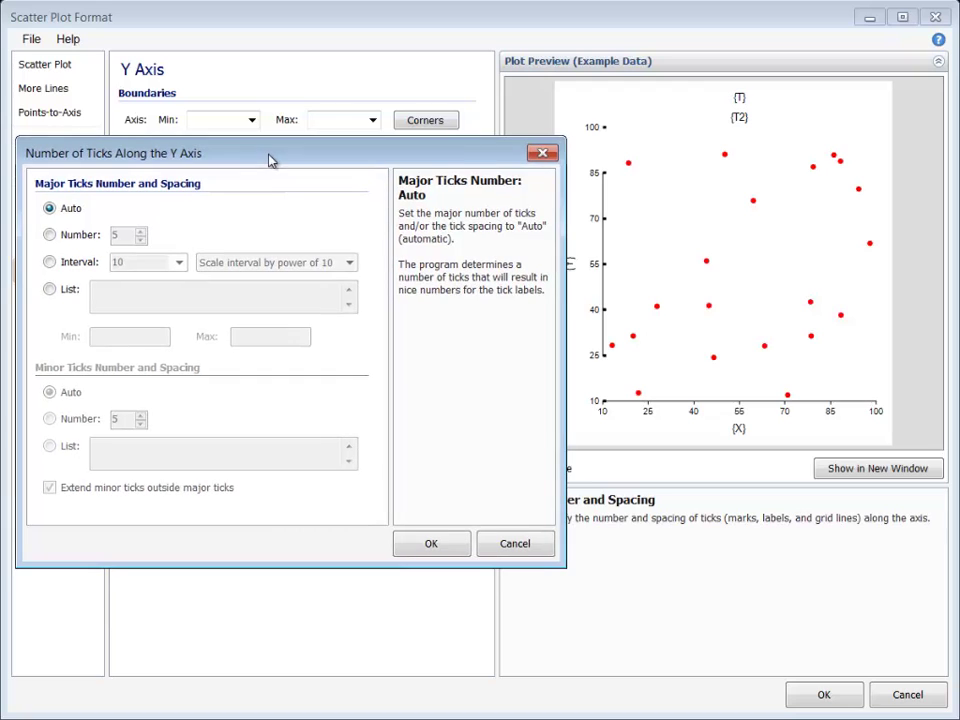
left_click(74, 238)
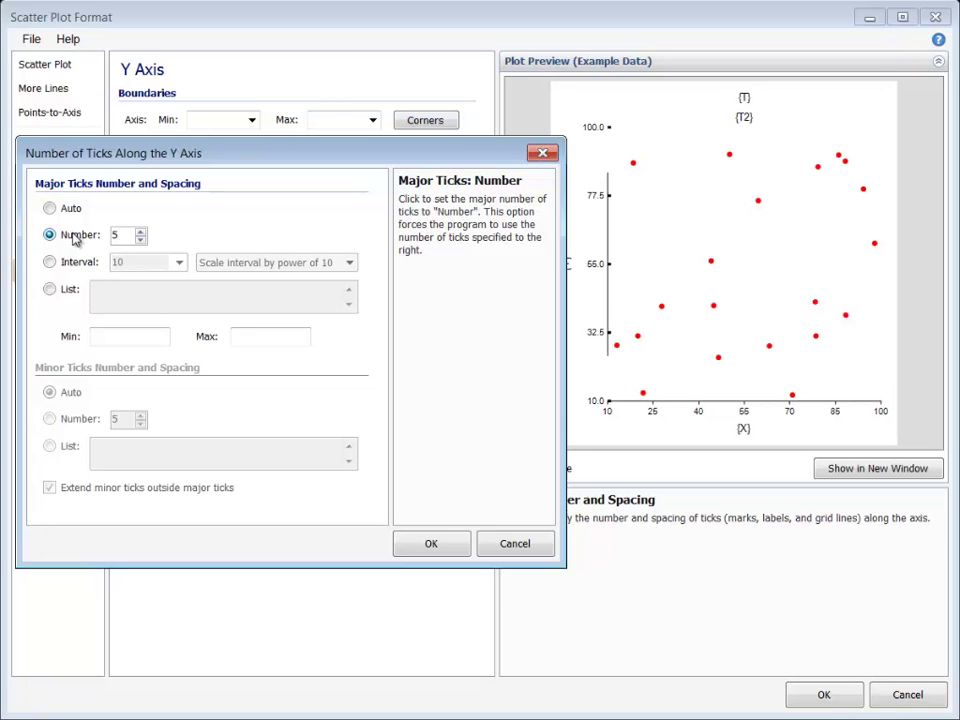
left_click(113, 336)
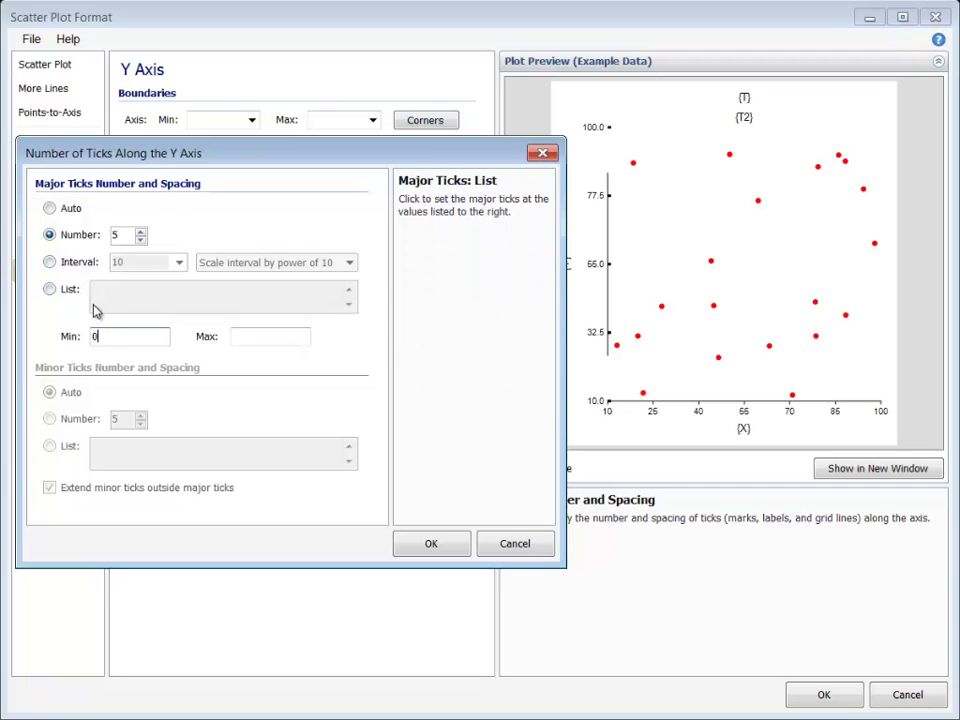
left_click(72, 263)
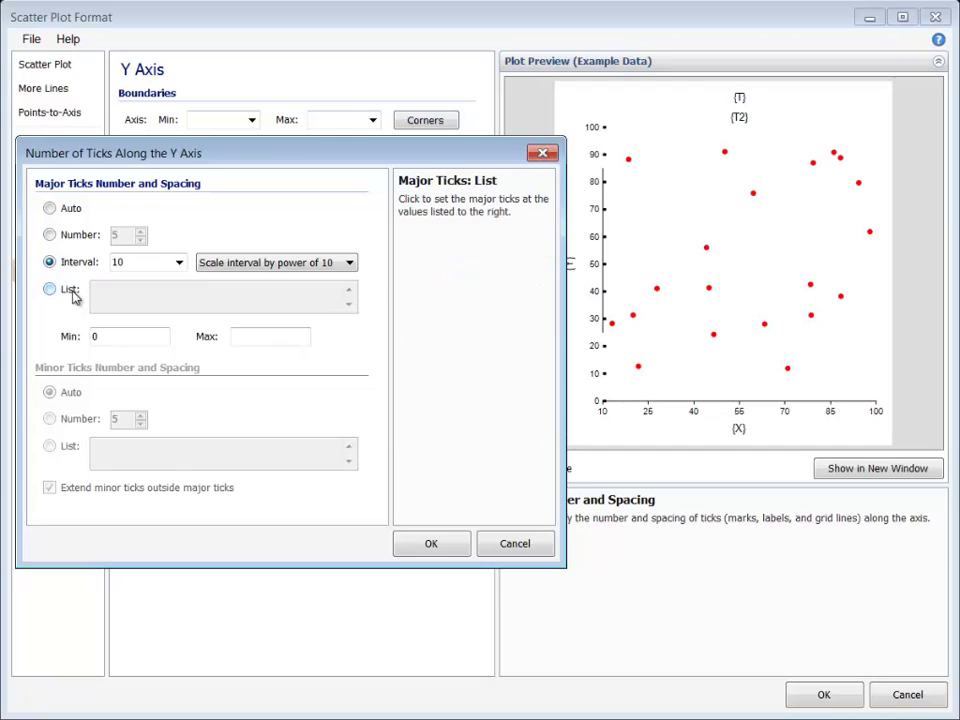
left_click(72, 294)
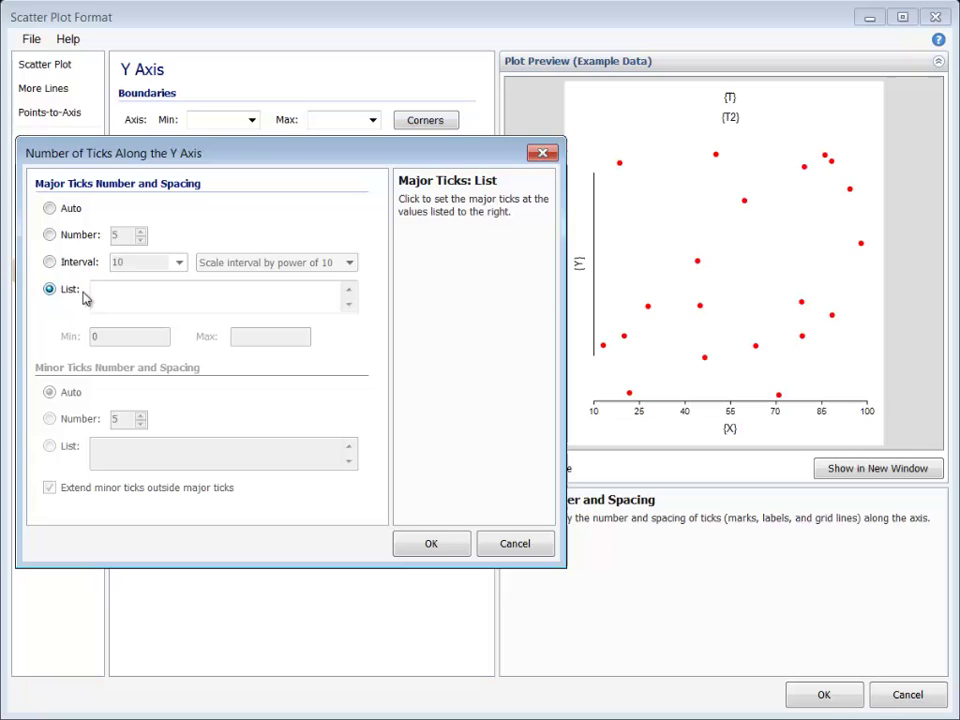
left_click(107, 290)
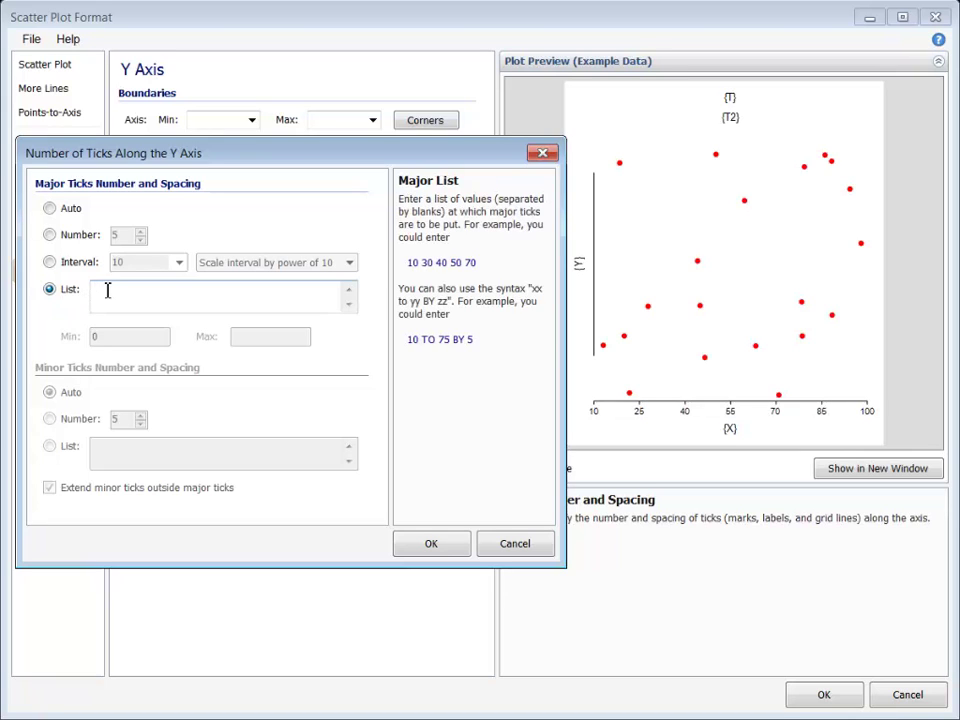
type("40 50 60")
left_click(86, 264)
left_click(72, 291)
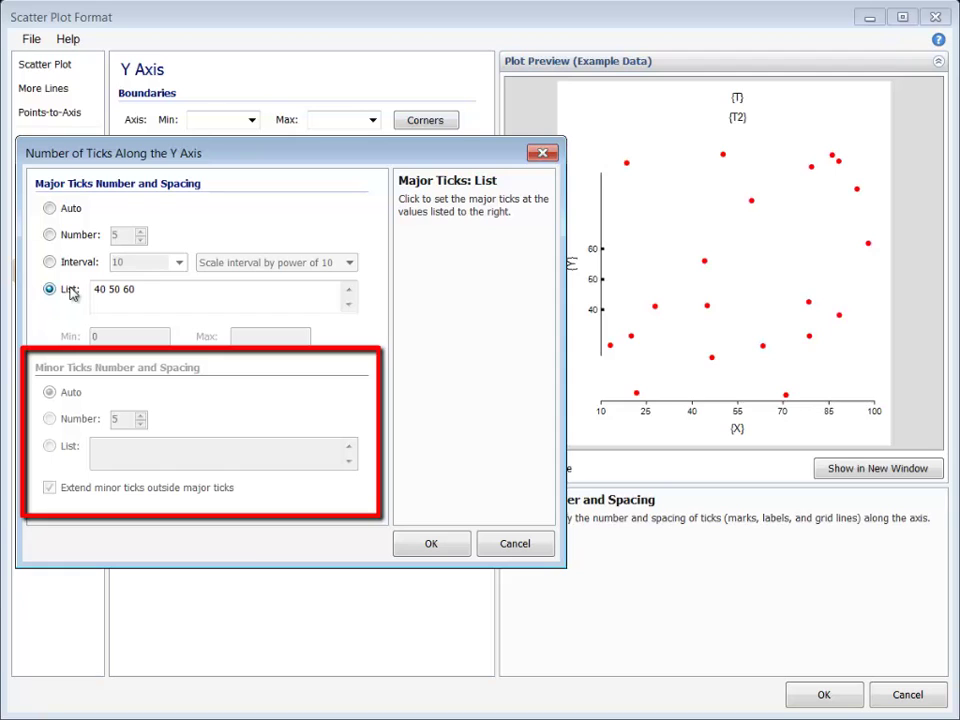
left_click(431, 544)
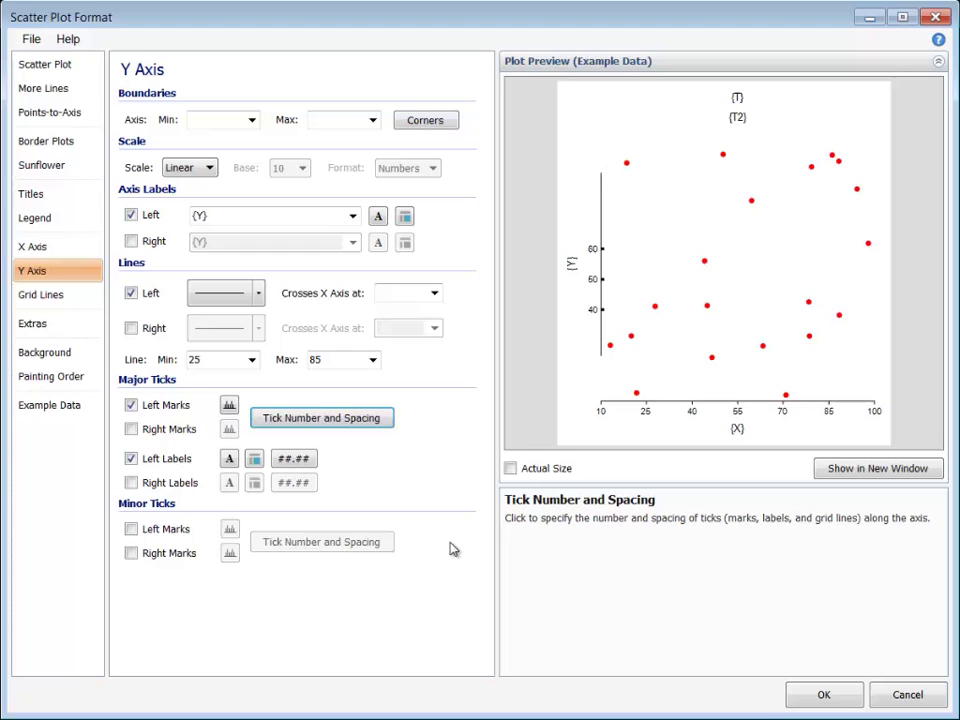
left_click(232, 462)
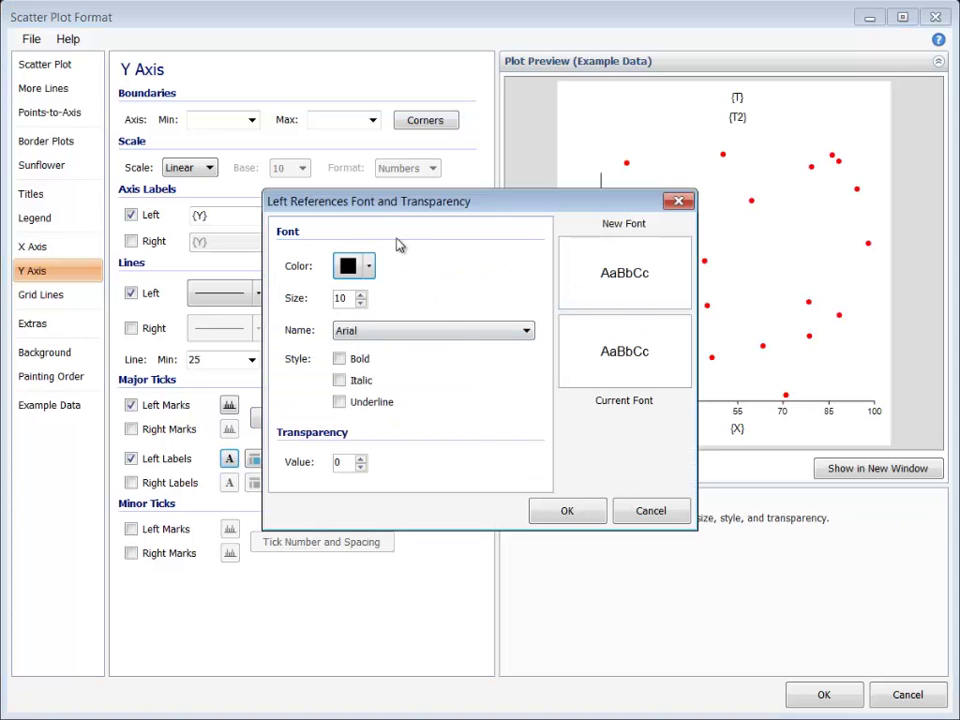
left_click(557, 510)
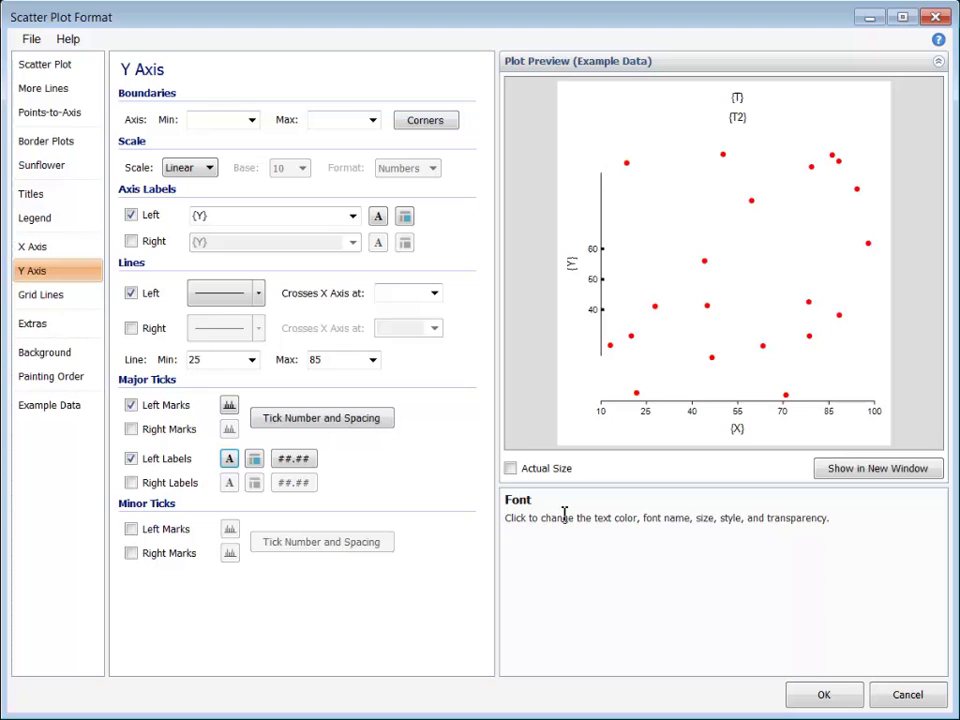
left_click(255, 460)
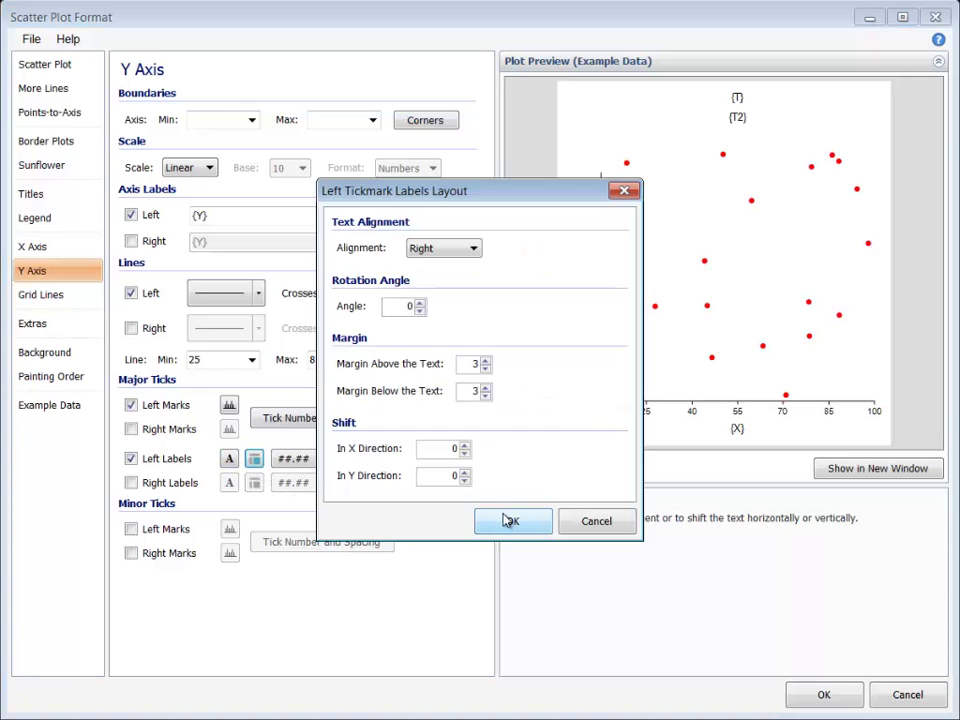
left_click(510, 521)
left_click(295, 462)
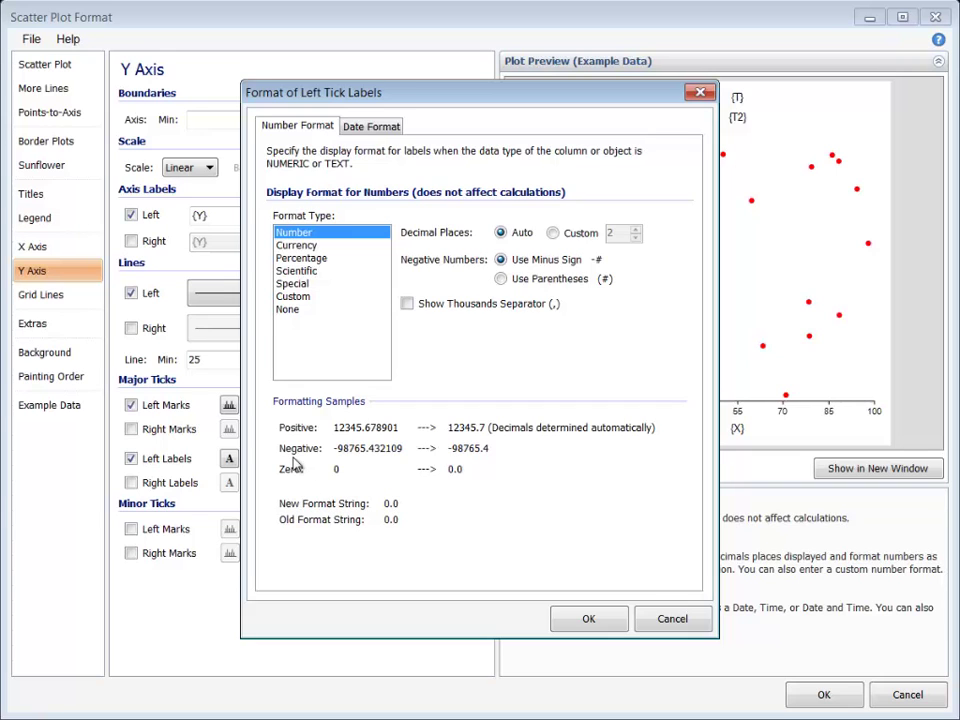
left_click(585, 619)
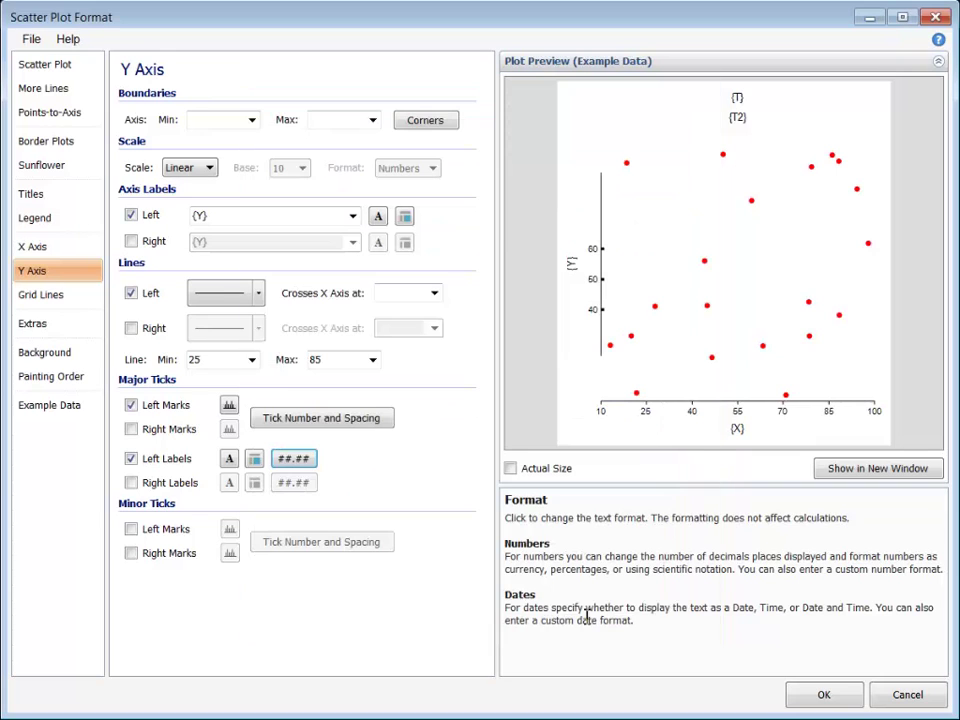
- Enable horizontal grid lines from the Y axis at values 50 70 80, without major-tick grid lines
left_click(66, 298)
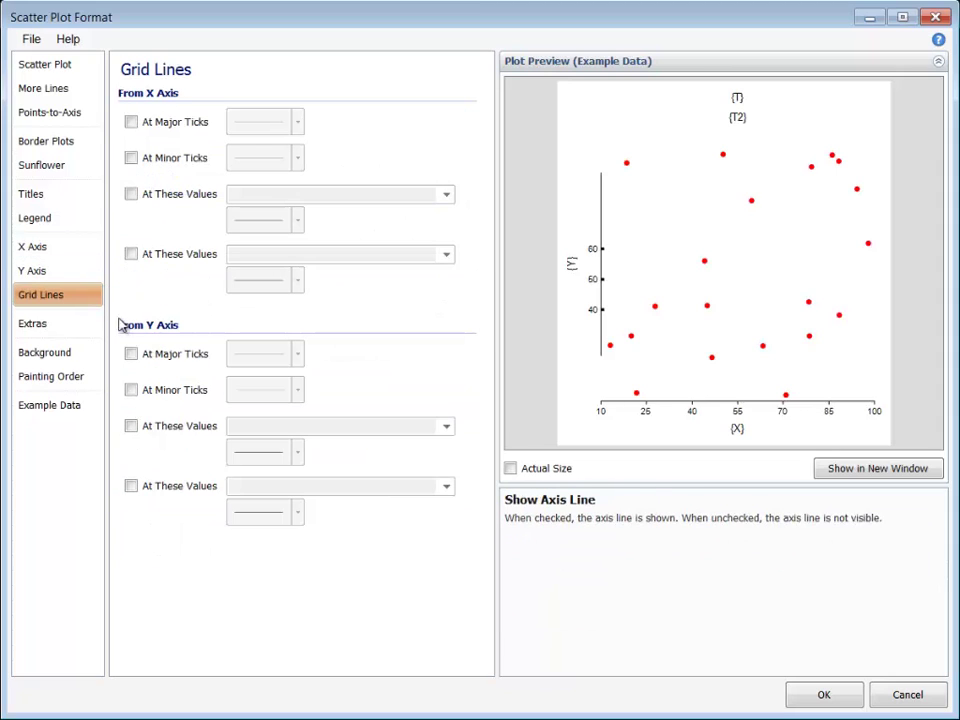
left_click(132, 355)
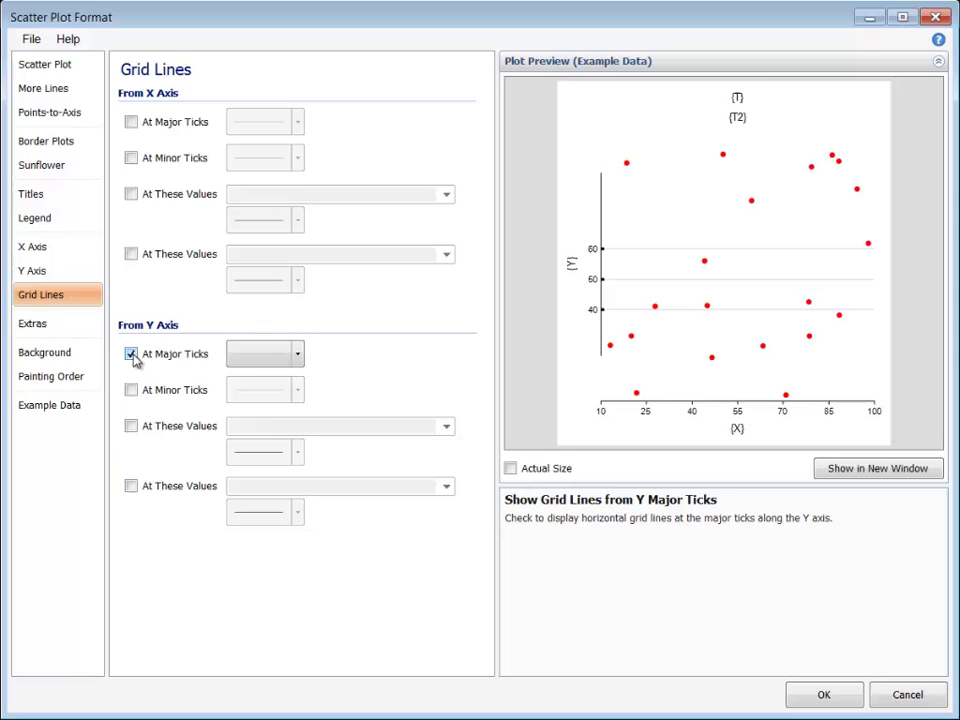
left_click(132, 355)
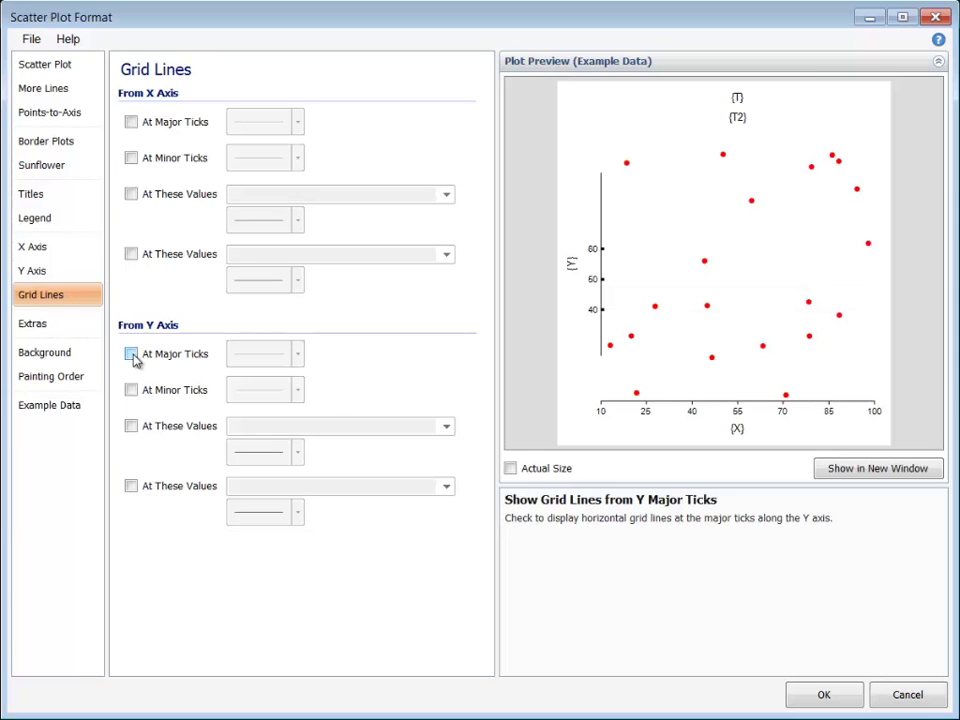
left_click(132, 426)
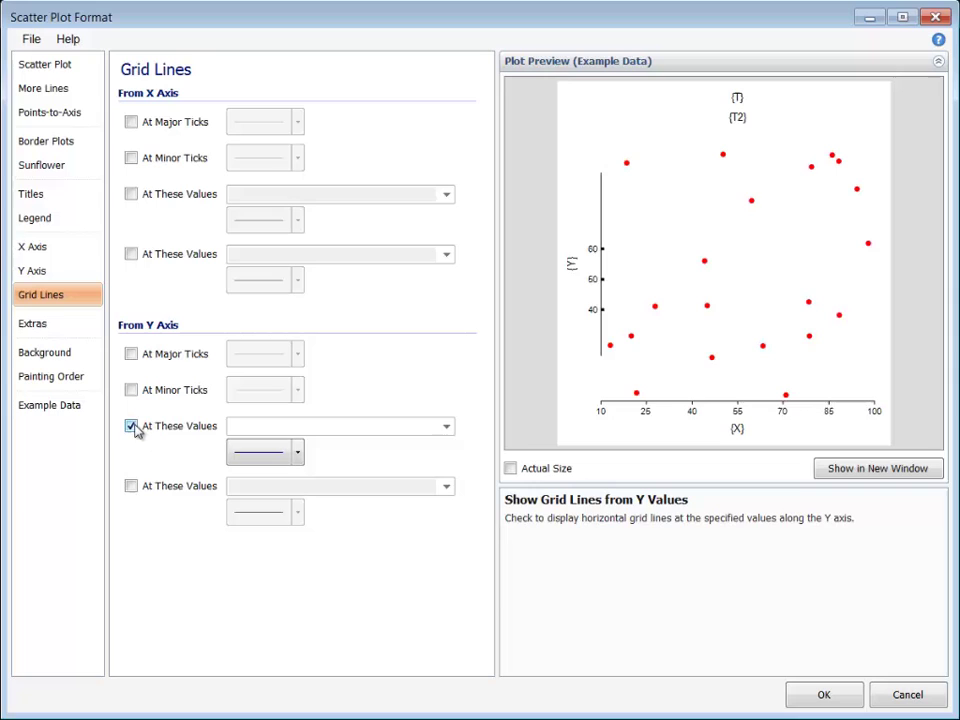
left_click(241, 428)
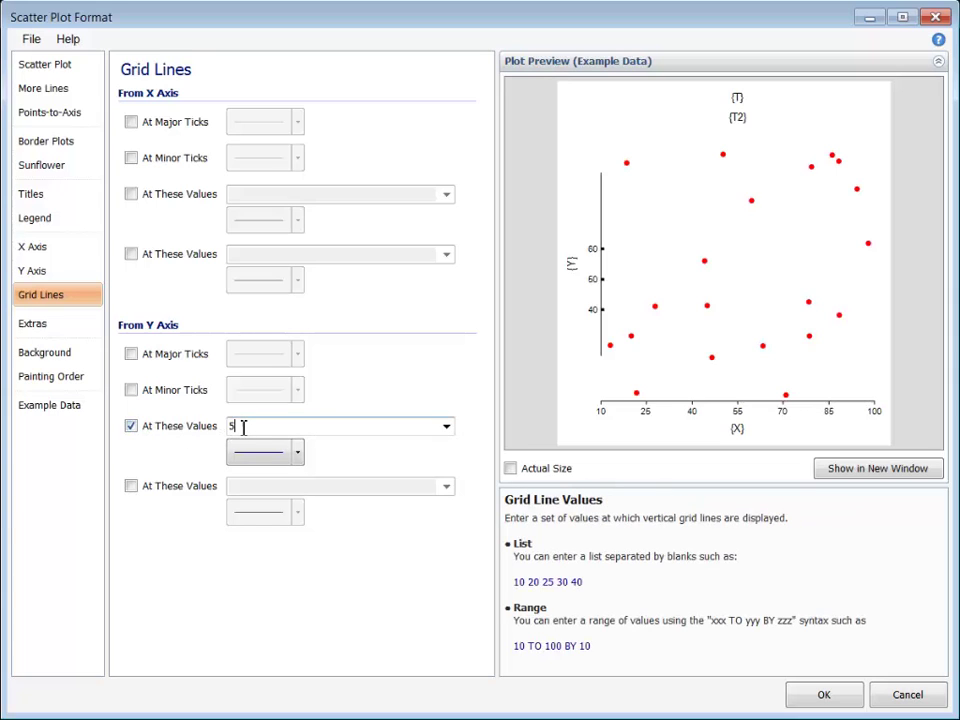
type("50 7")
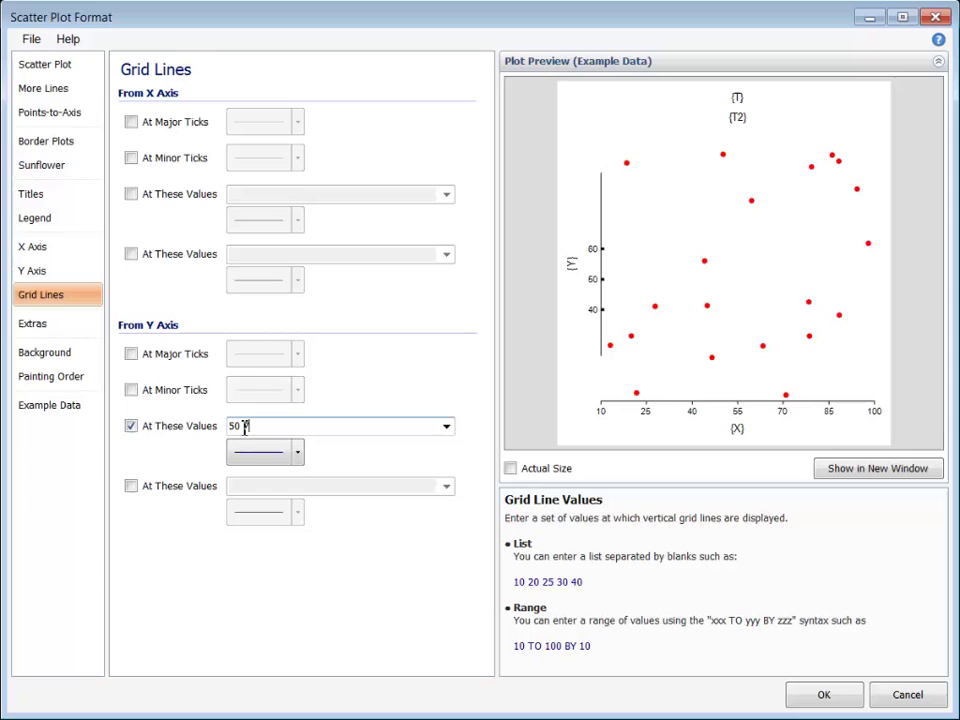
type("0 80")
left_click(131, 427)
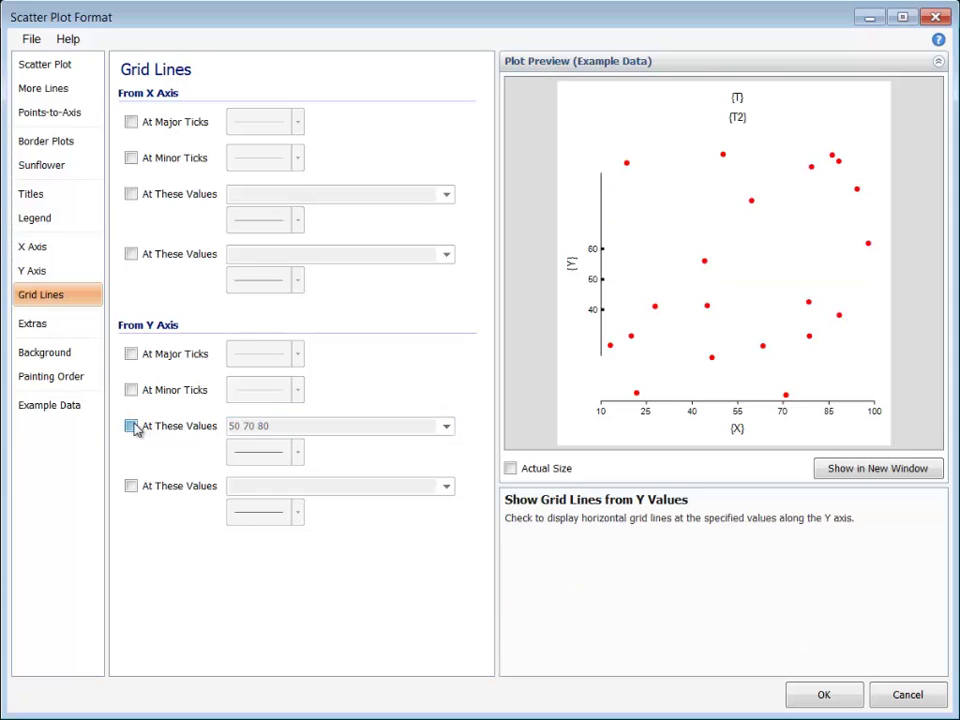
left_click(131, 427)
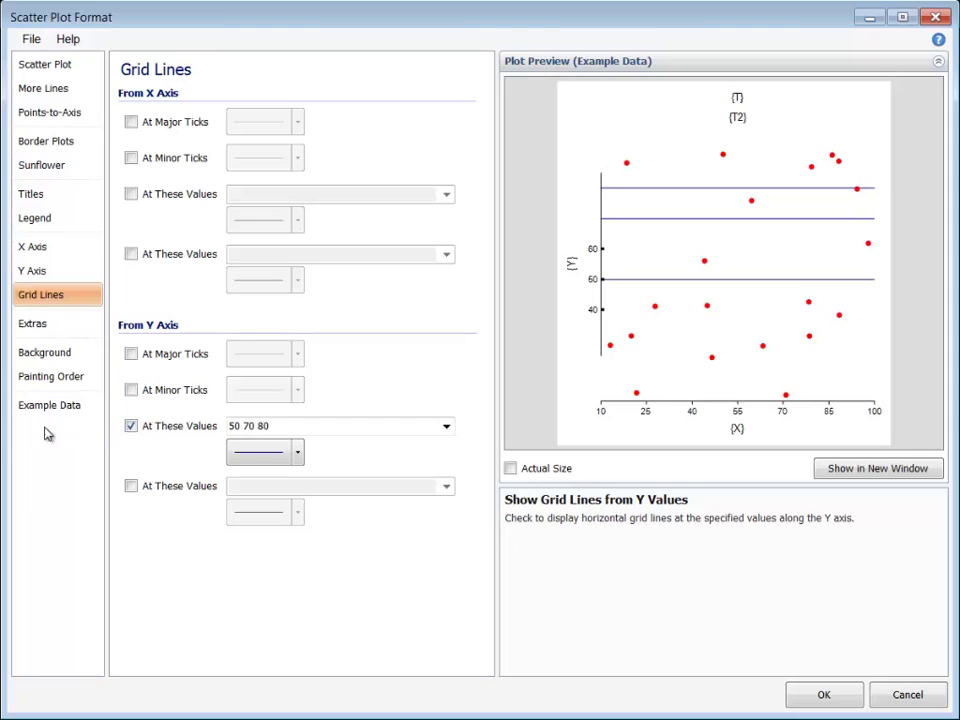